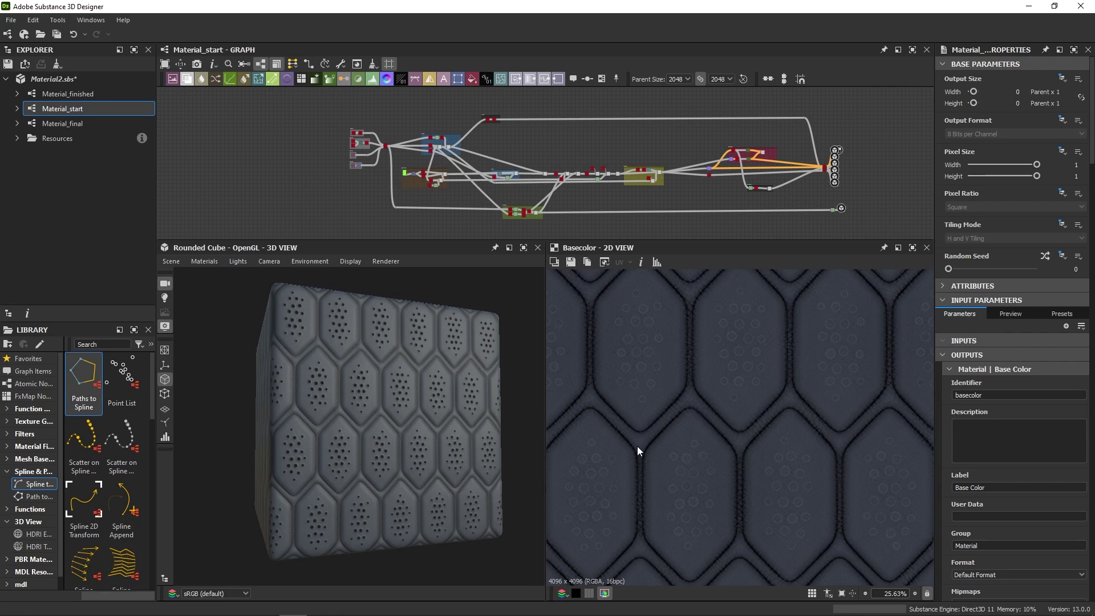
Step: Inspect the leather material on the 3D cube, and preview the grayscale multi switch and Pattern2's edge detect output
left_click_drag(471, 401, 431, 384)
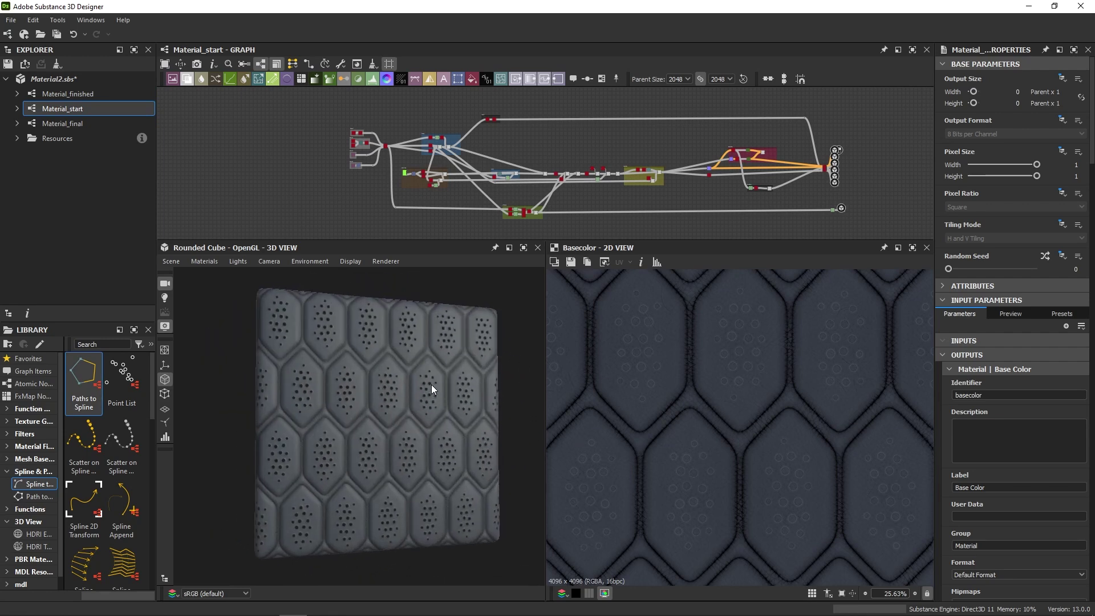
scroll(427, 386, "up", 5)
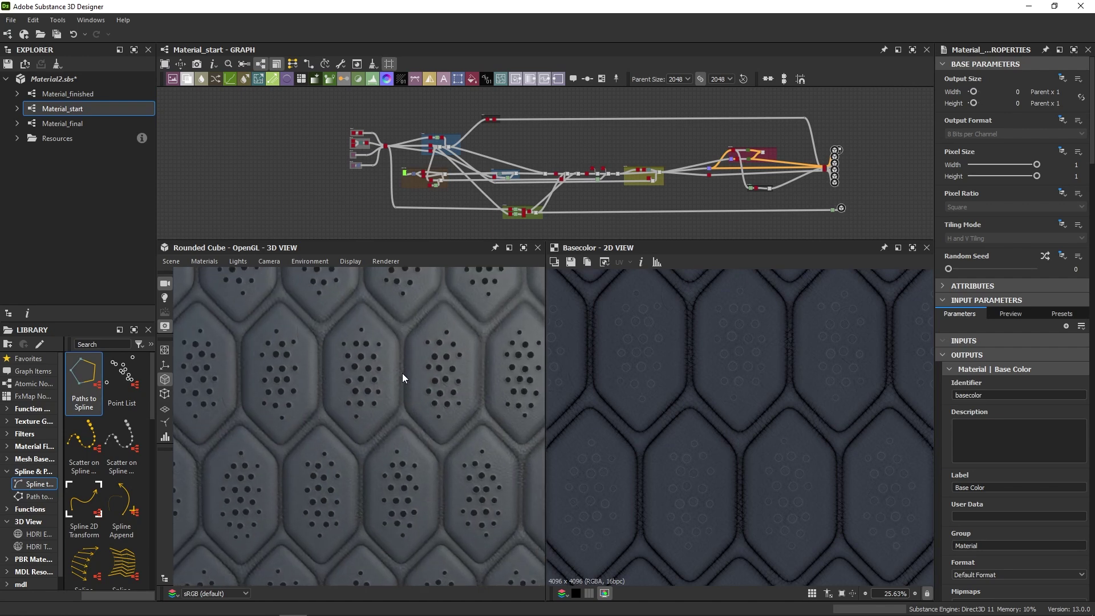
scroll(441, 174, "up", 8)
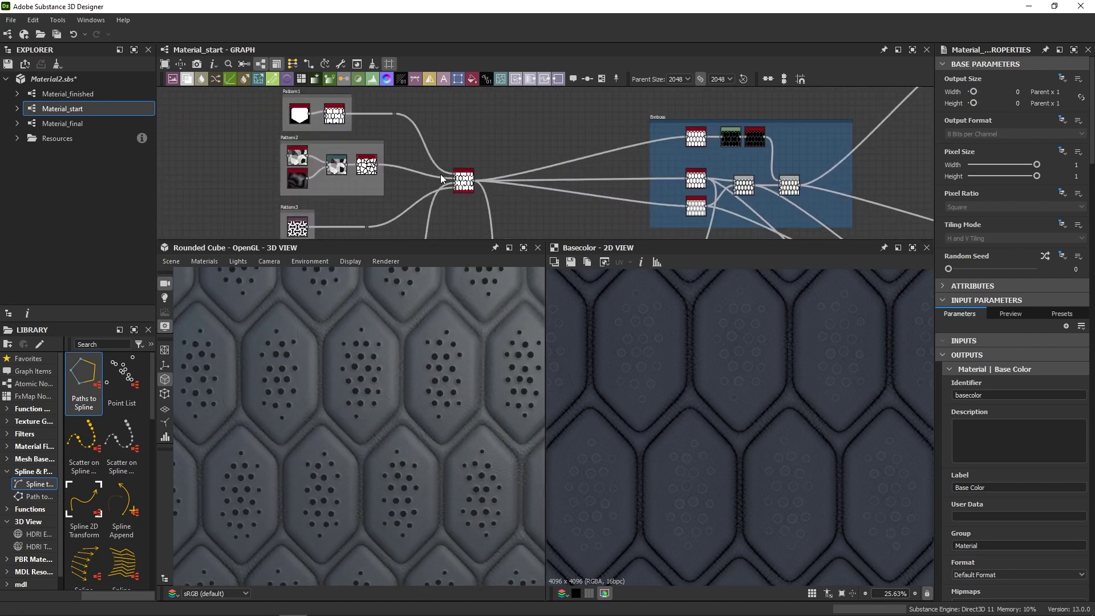
double_click(465, 190)
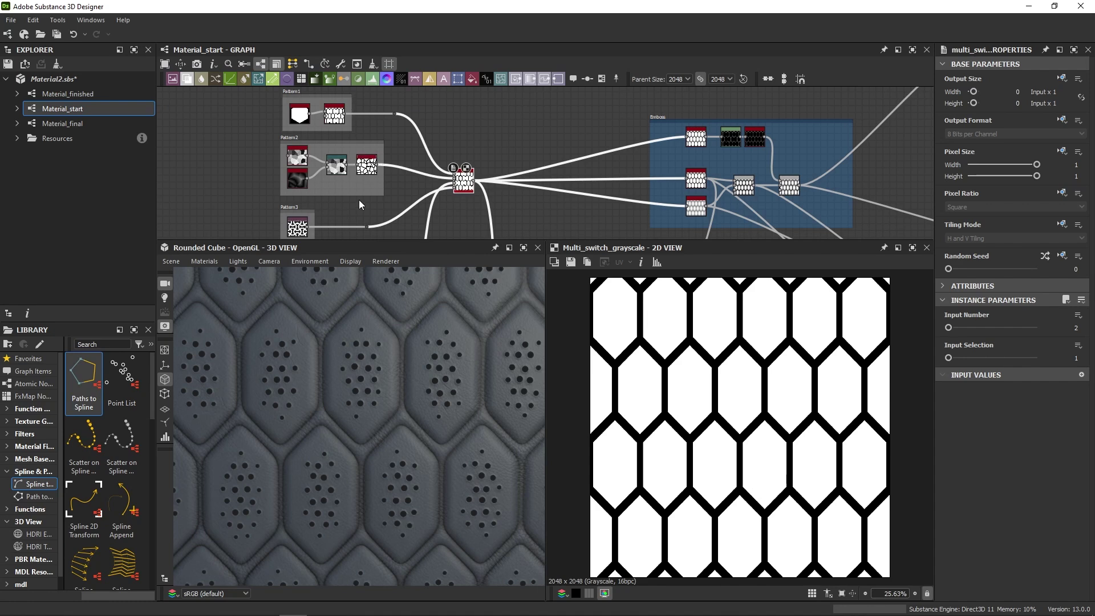
double_click(367, 171)
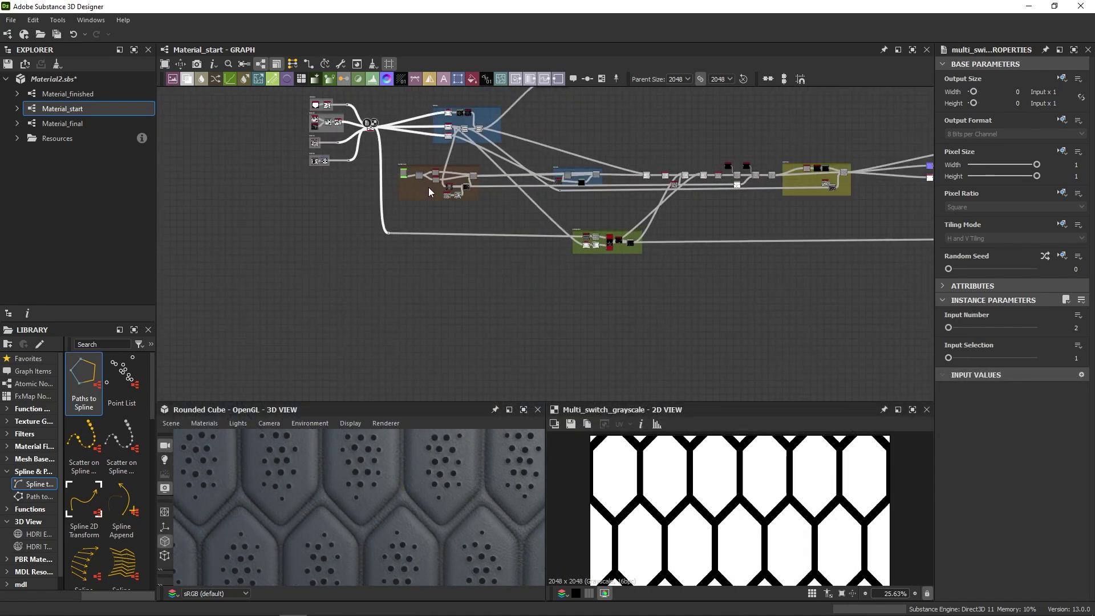
Step: Examine the Leather base node group and preview the final Blend of the Emboss group
scroll(429, 192, "down", 1)
middle_click_drag(426, 191, 343, 284)
scroll(307, 218, "up", 8)
scroll(342, 279, "up", 4)
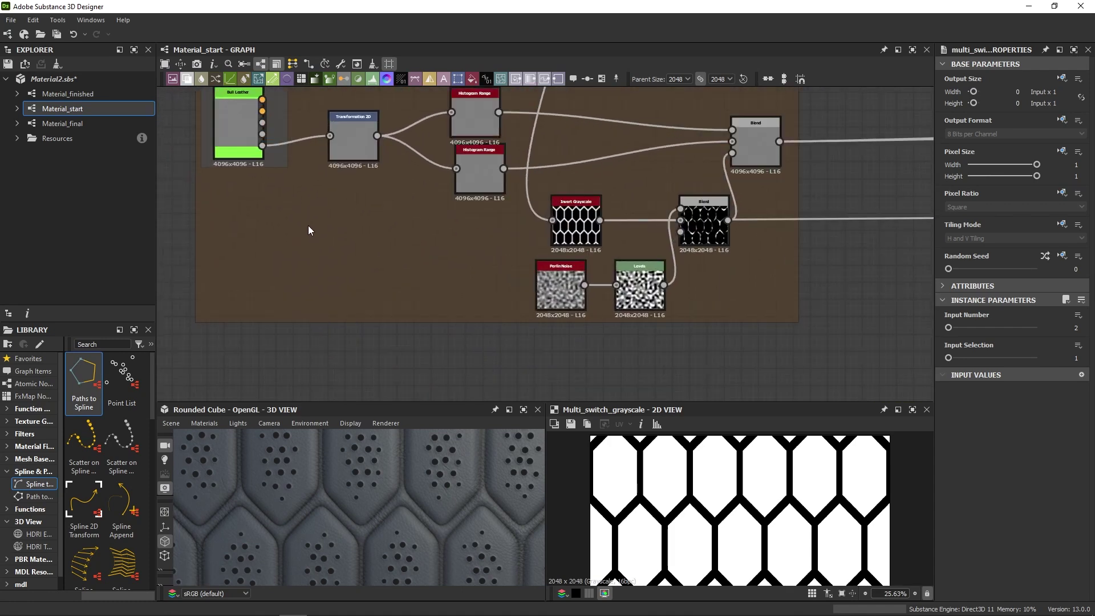
middle_click_drag(307, 226, 300, 288)
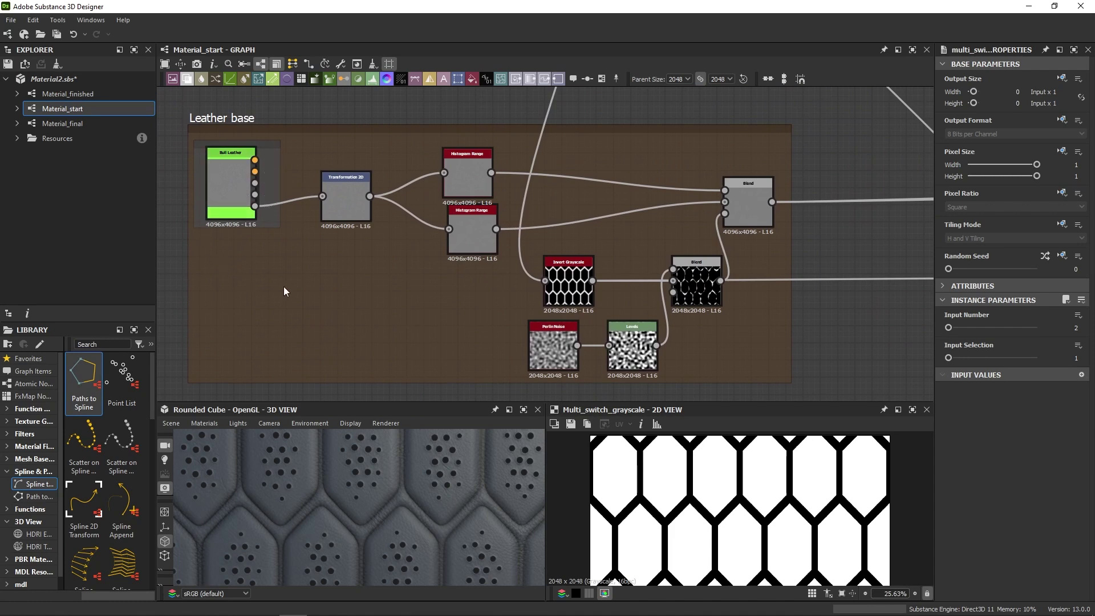
scroll(283, 286, "down", 5)
double_click(459, 128)
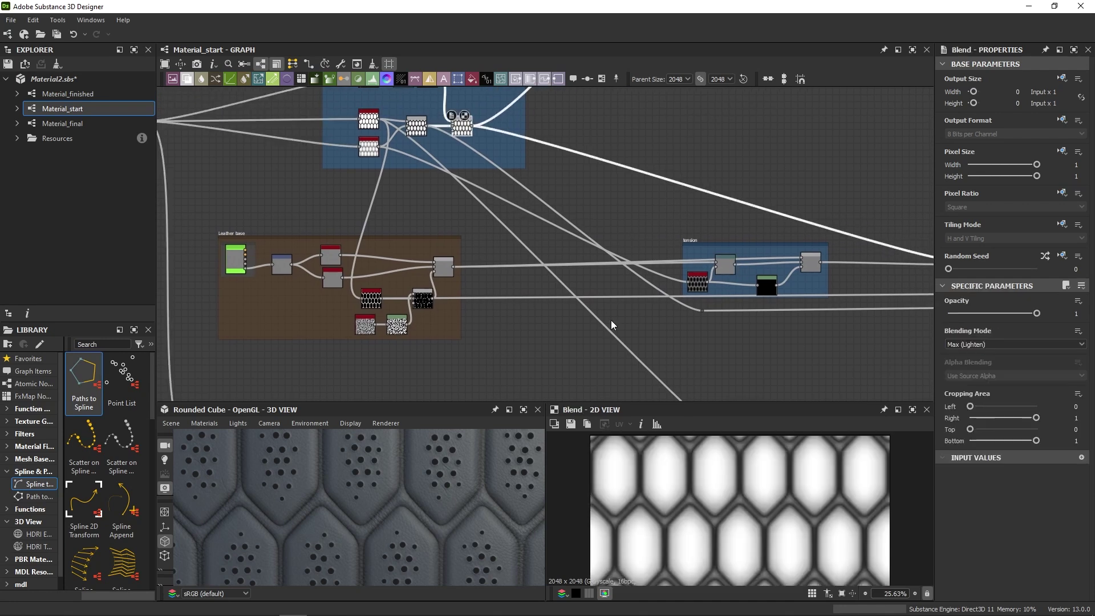
Step: Inspect the grayscale multi switch's input selection parameters and the pattern groups that feed it
left_click_drag(692, 402, 695, 329)
scroll(490, 209, "up", 1)
middle_click_drag(489, 209, 664, 268)
scroll(361, 167, "up", 2)
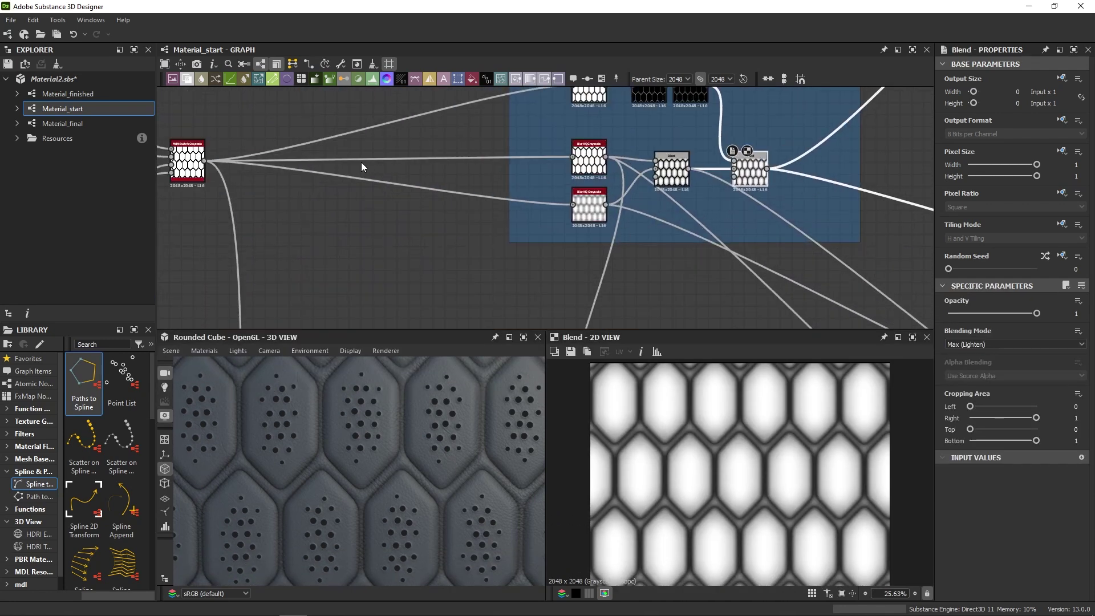
middle_click_drag(361, 166, 854, 212)
left_click(675, 220)
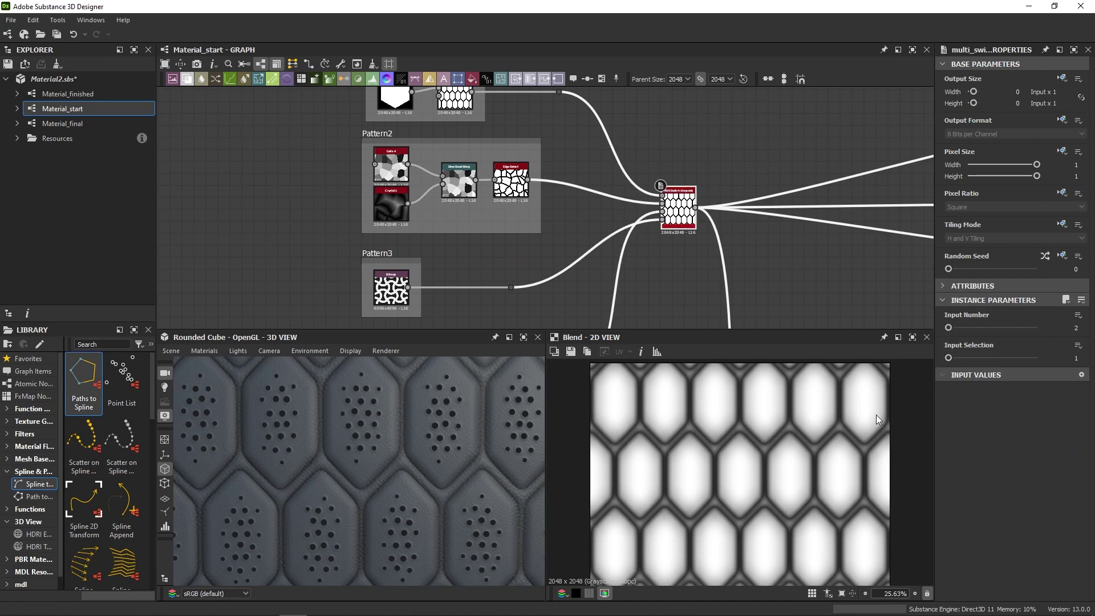
left_click_drag(953, 360, 948, 358)
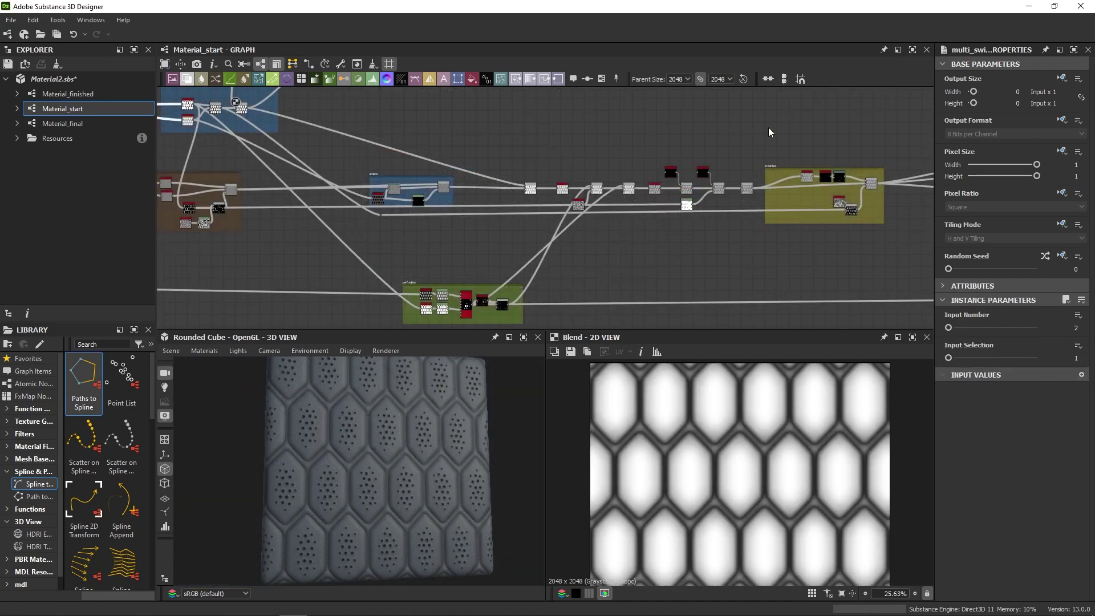
Step: Examine the separate stitch nodes above the main graph, preview the thread's Levels output and compare it with the 3D cube
middle_click_drag(770, 132, 692, 326)
middle_click_drag(473, 214, 489, 326)
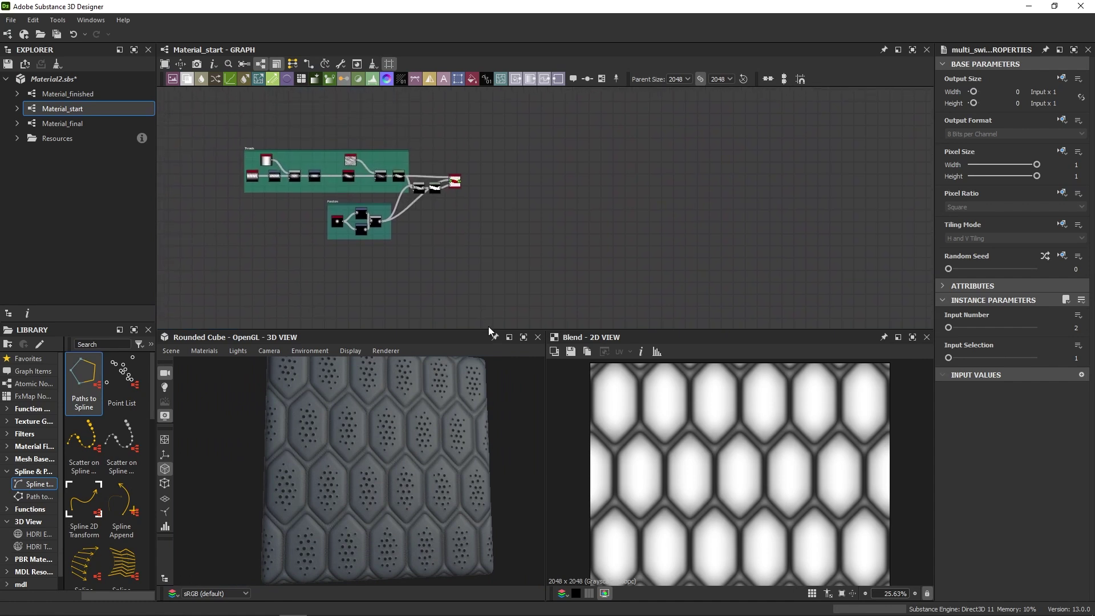
scroll(348, 187, "up", 5)
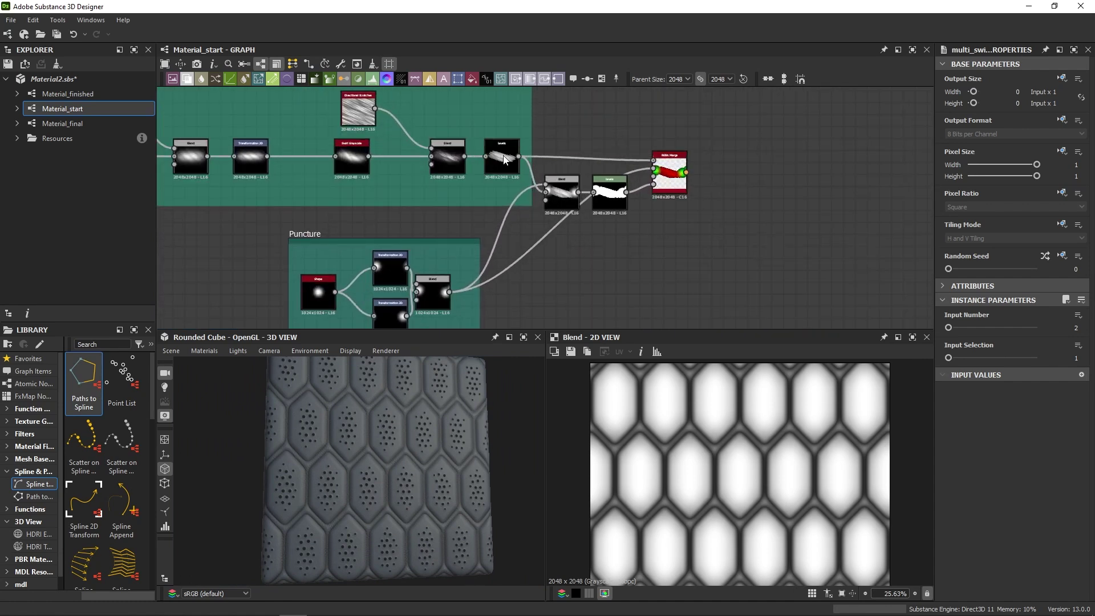
double_click(503, 158)
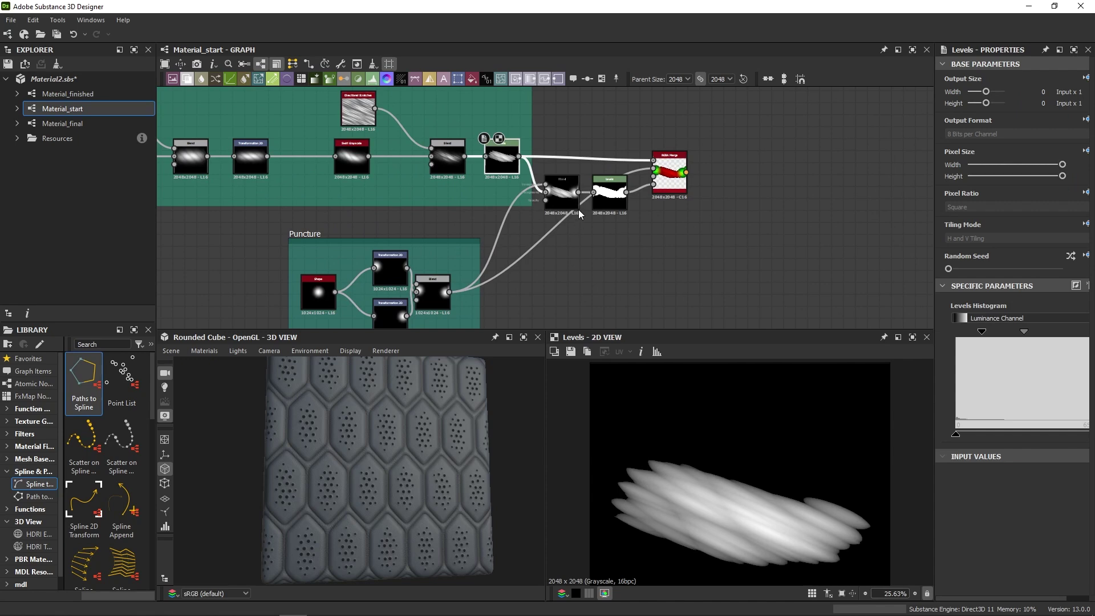
scroll(371, 482, "up", 3)
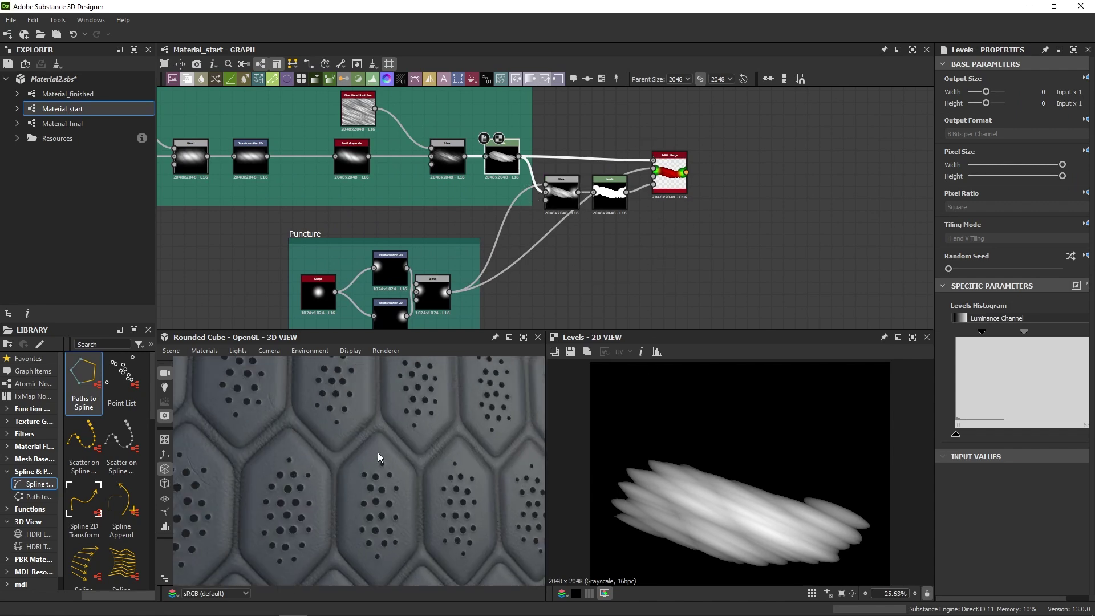
scroll(368, 456, "down", 4)
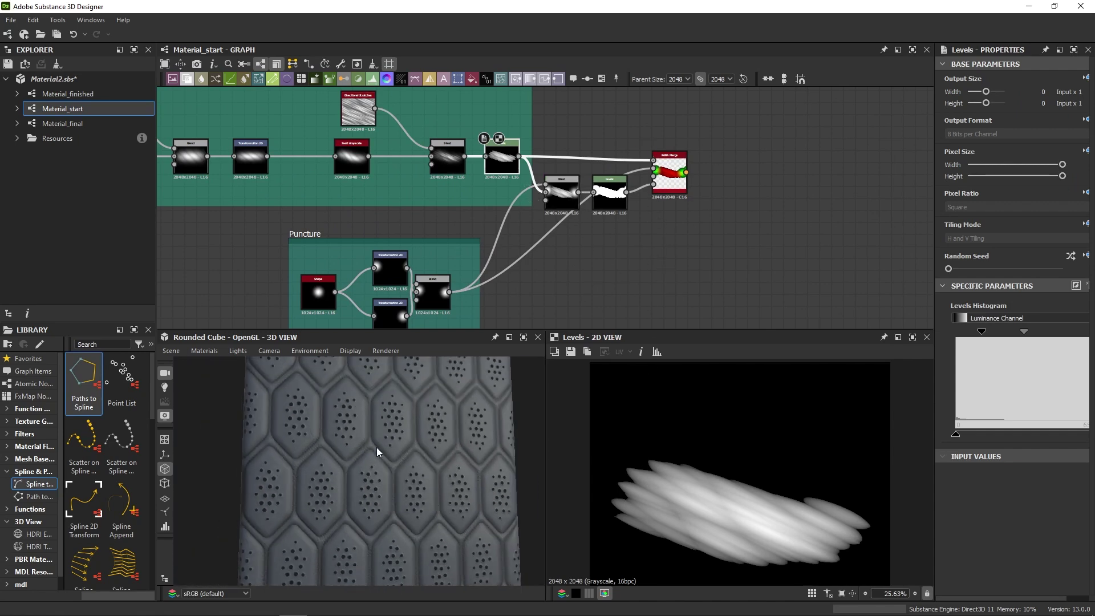
left_click_drag(348, 457, 344, 457)
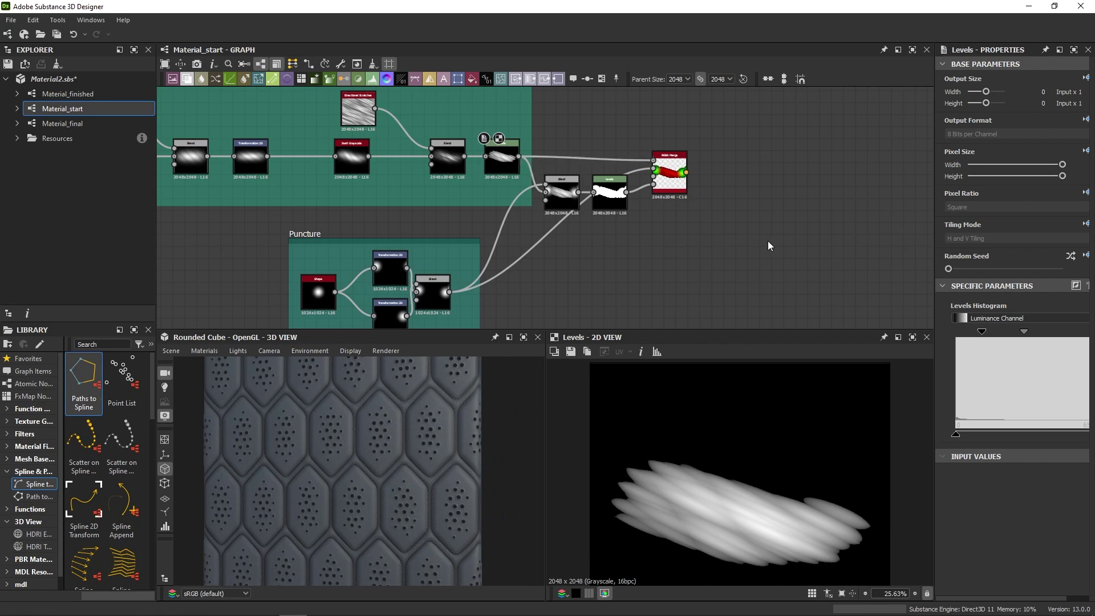
middle_click_drag(768, 241, 564, 218)
scroll(657, 184, "down", 2)
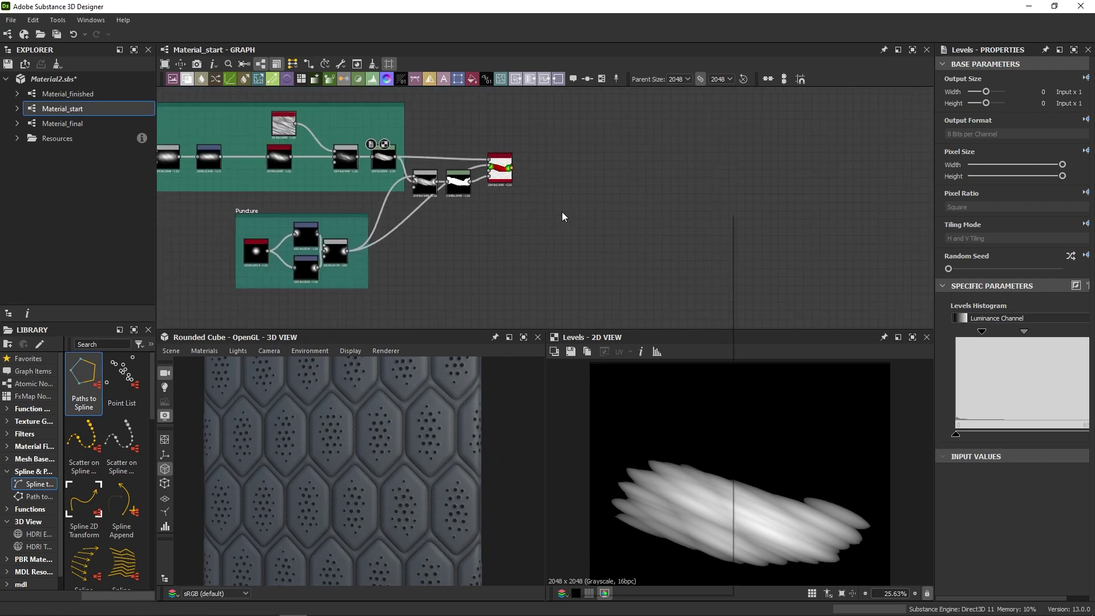
key("space")
type("scat")
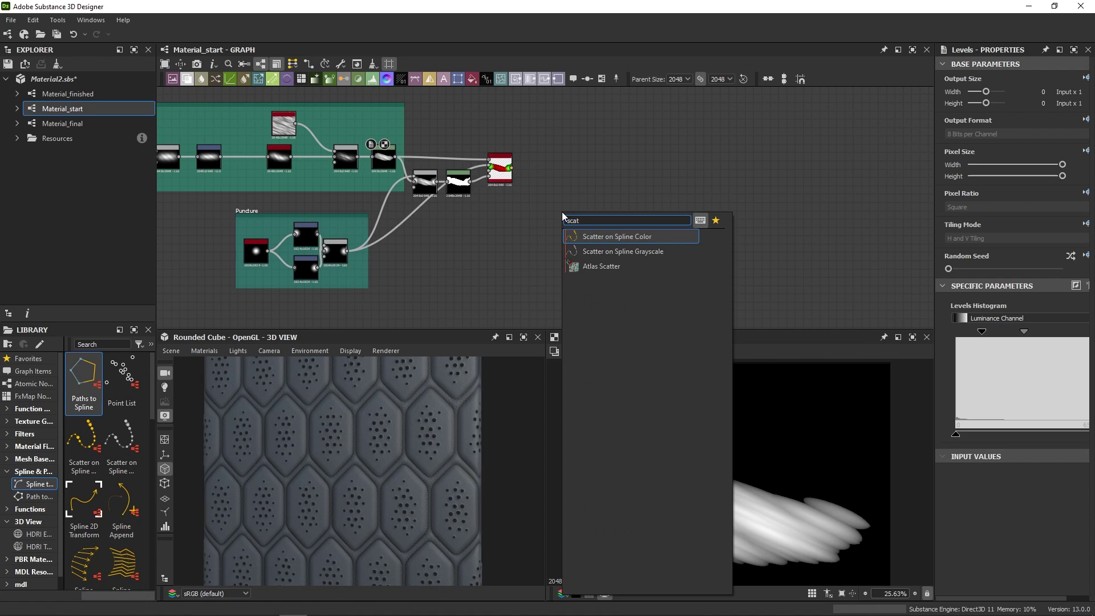
left_click(615, 253)
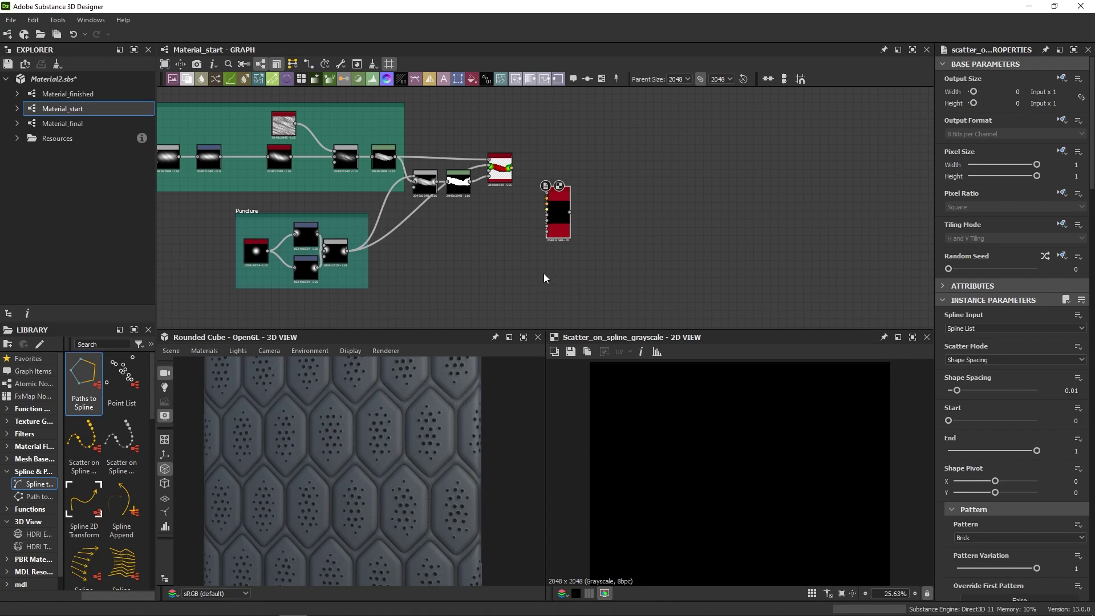
scroll(539, 234, "up", 3)
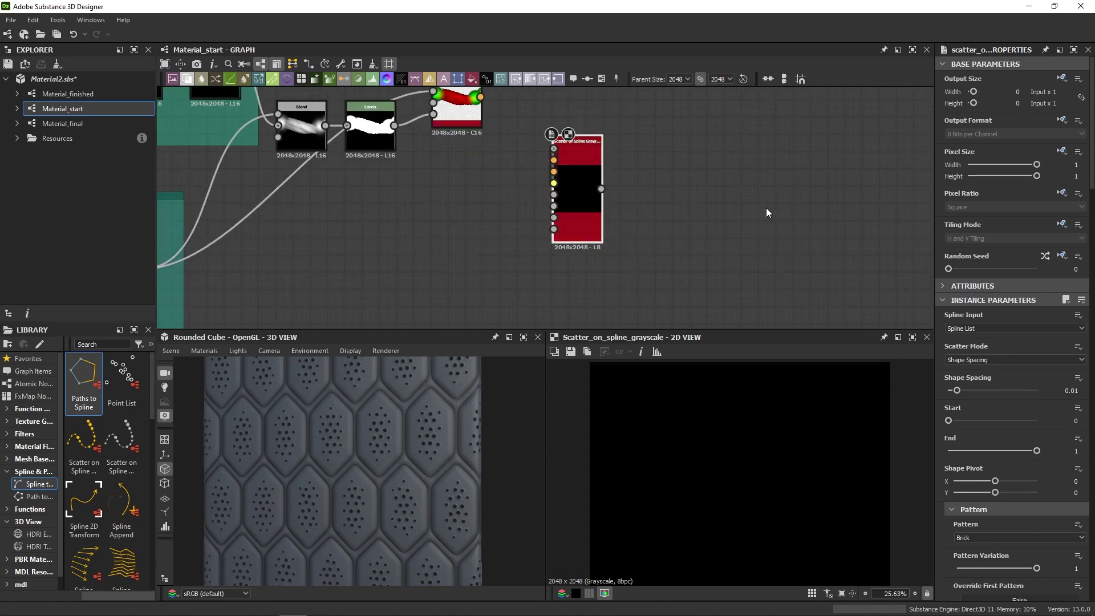
key("Delete")
Step: Add a Mask to Paths node in the empty graph area near the RGBA Merge stitch output
scroll(658, 160, "down", 2)
scroll(658, 160, "down", 3)
middle_click_drag(530, 278, 673, 60)
scroll(388, 241, "down", 5)
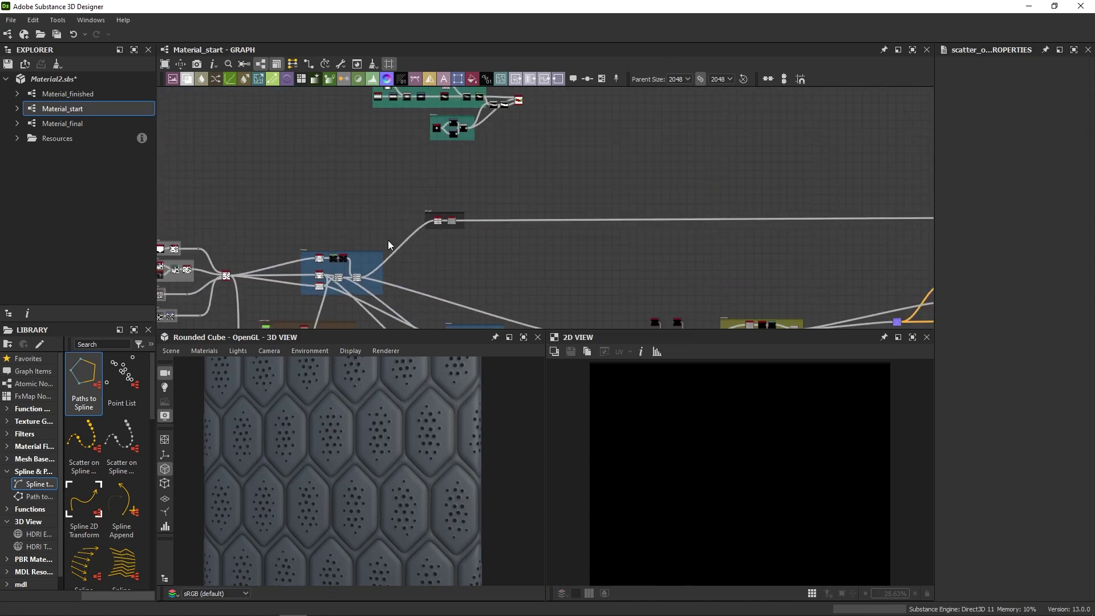
middle_click_drag(388, 241, 627, 143)
scroll(608, 177, "up", 6)
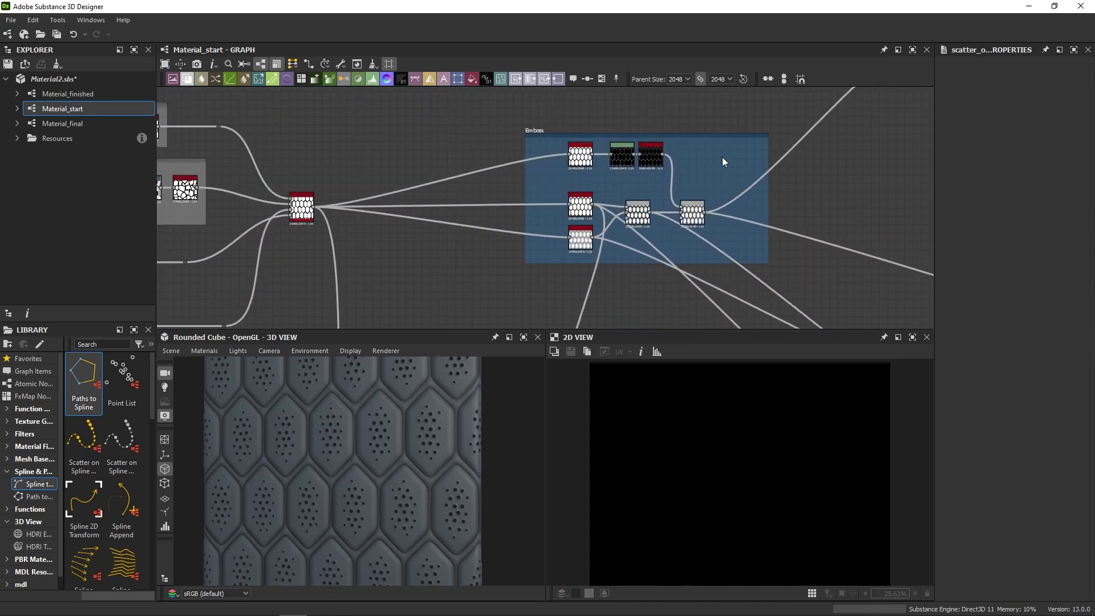
scroll(721, 157, "down", 5)
middle_click_drag(694, 160, 405, 325)
scroll(592, 188, "up", 2)
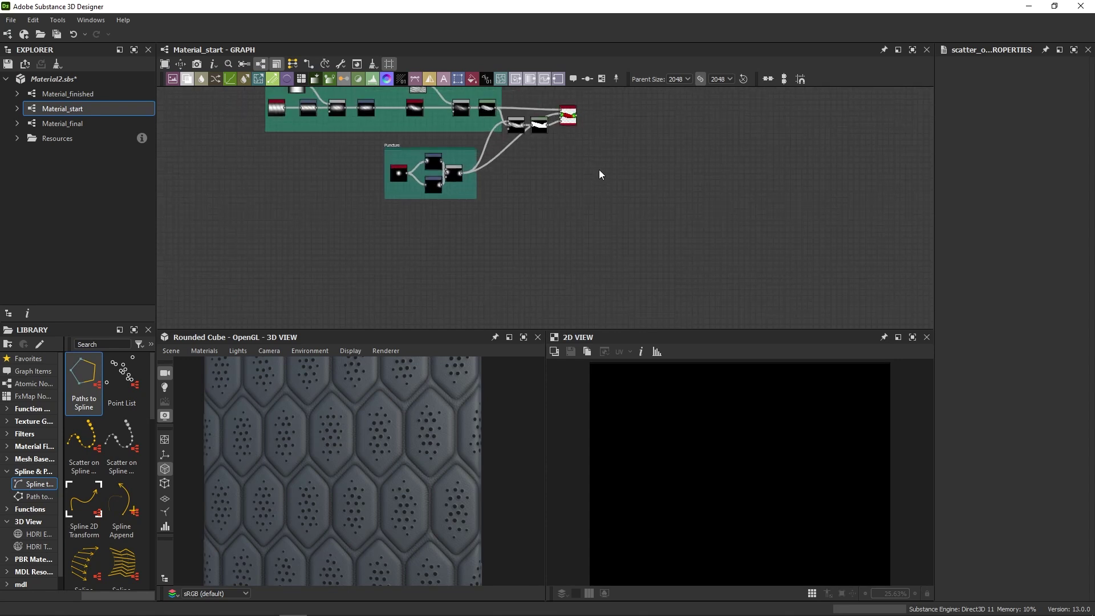
key("space")
type("mas")
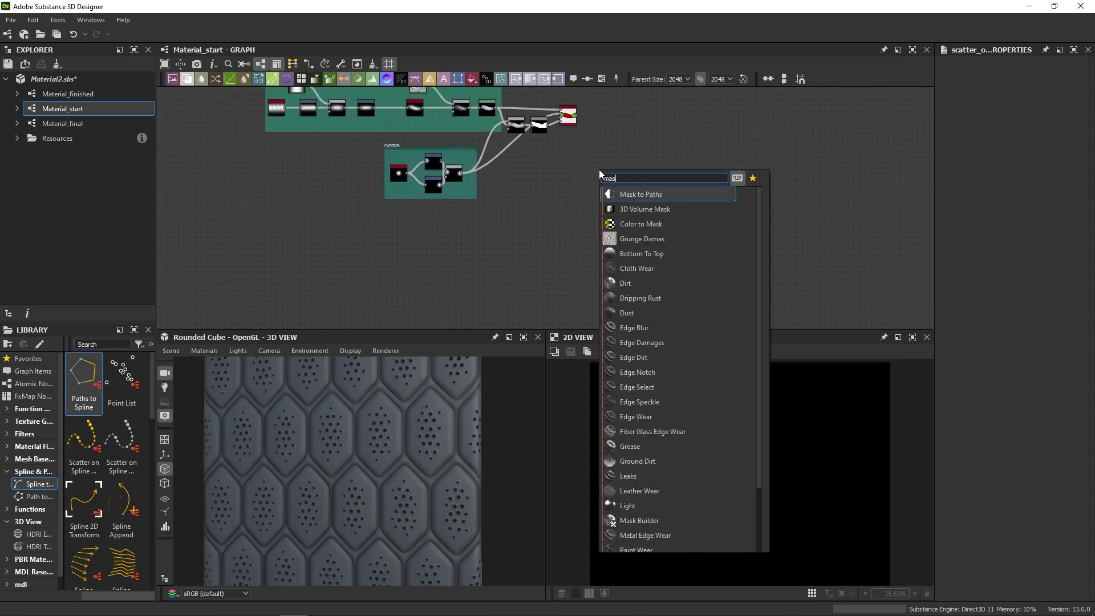
type("k")
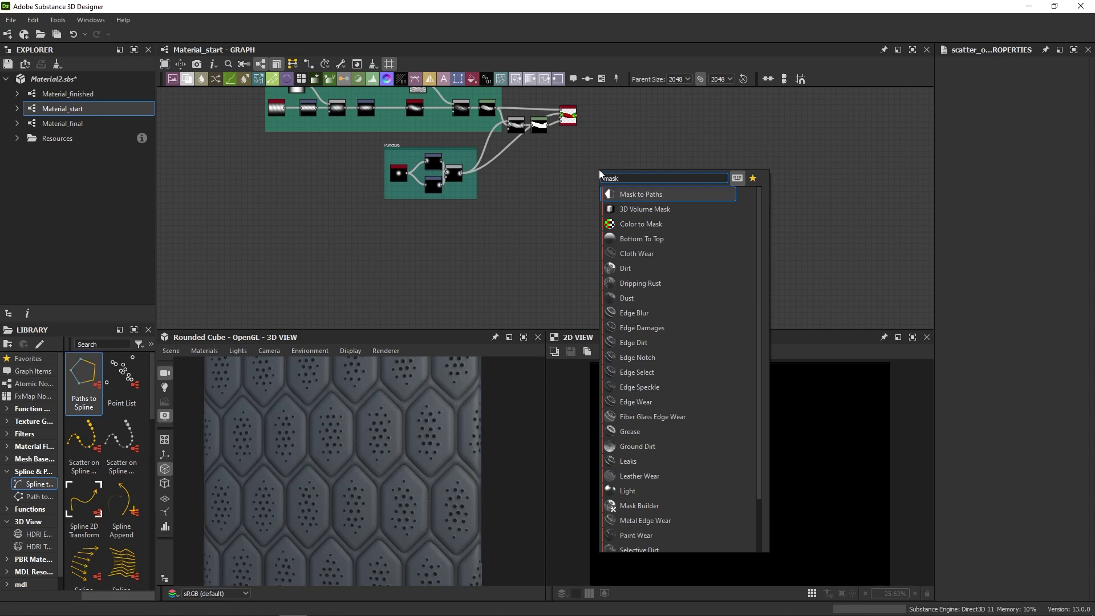
left_click(633, 195)
Step: Connect the blurred pattern mask from the Emboss group to the Mask to Paths node and place the node above the HEIGHT group
left_click_drag(599, 177, 536, 284)
middle_click_drag(536, 285, 628, 154)
middle_click_drag(407, 230, 555, 120)
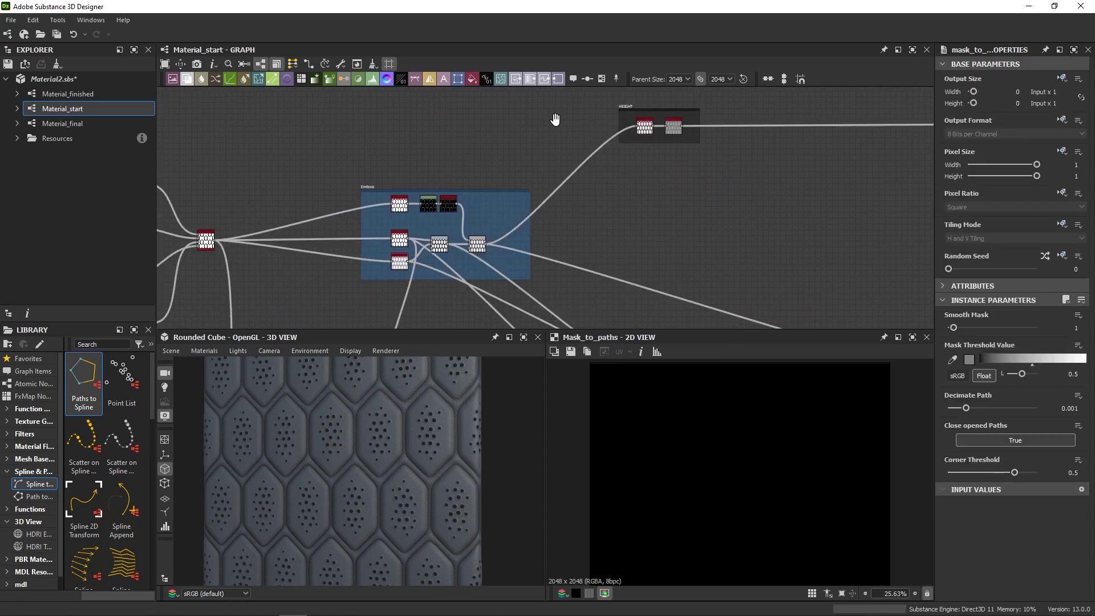
scroll(393, 238, "up", 4)
left_click(425, 247)
middle_click_drag(583, 159, 399, 325)
middle_click_drag(741, 97, 513, 247)
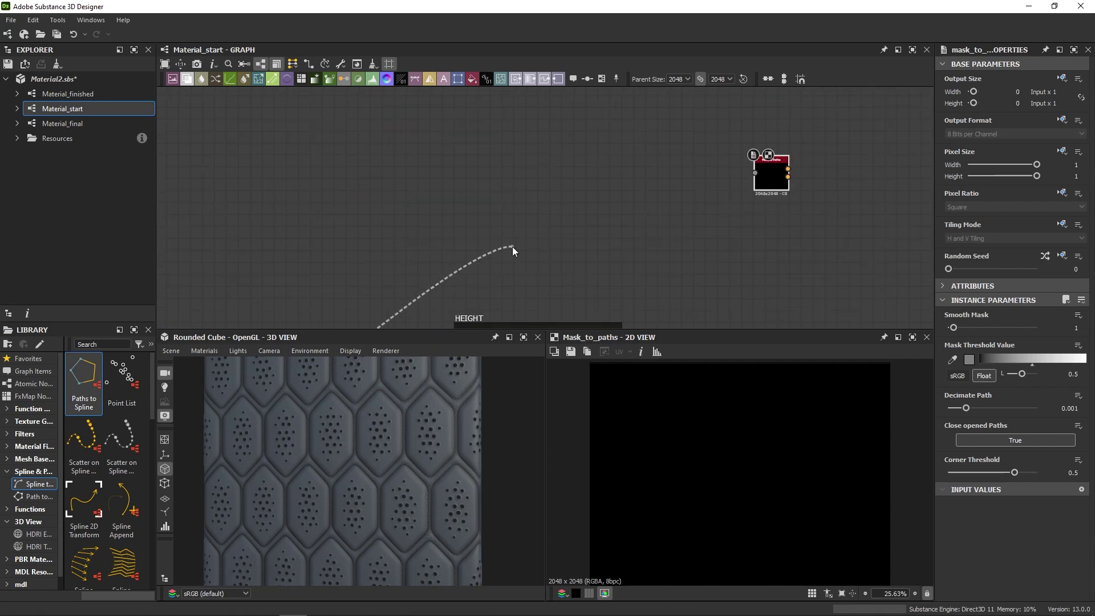
left_click(752, 173)
left_click_drag(767, 167, 553, 155)
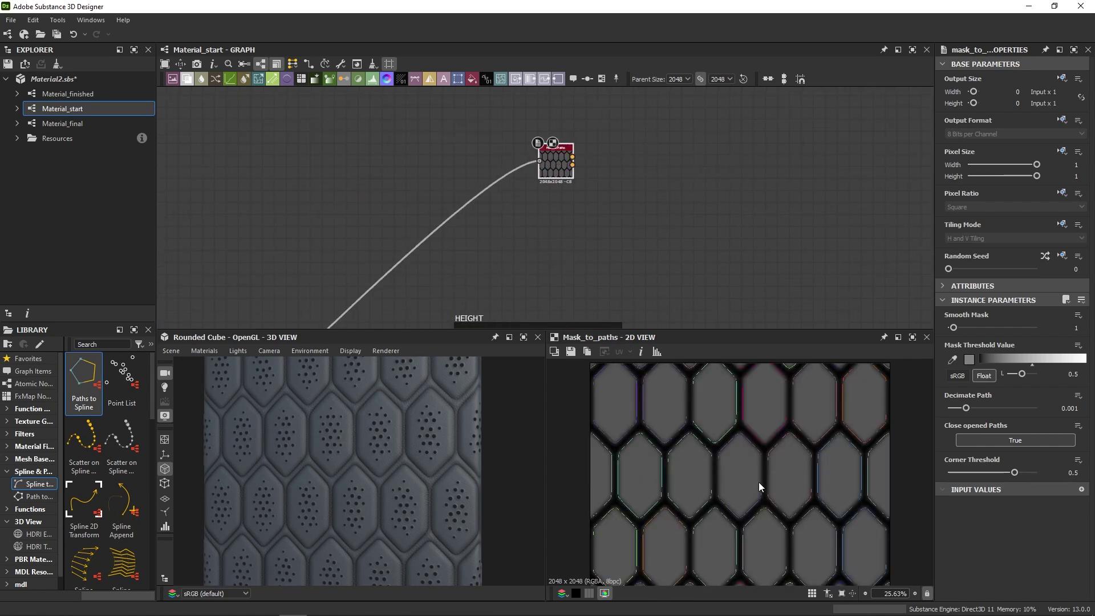
Step: Inspect the traced outlines and add a Preview Paths node beside the Mask to Paths node
scroll(721, 443, "up", 3)
scroll(646, 443, "down", 2)
scroll(611, 159, "down", 1)
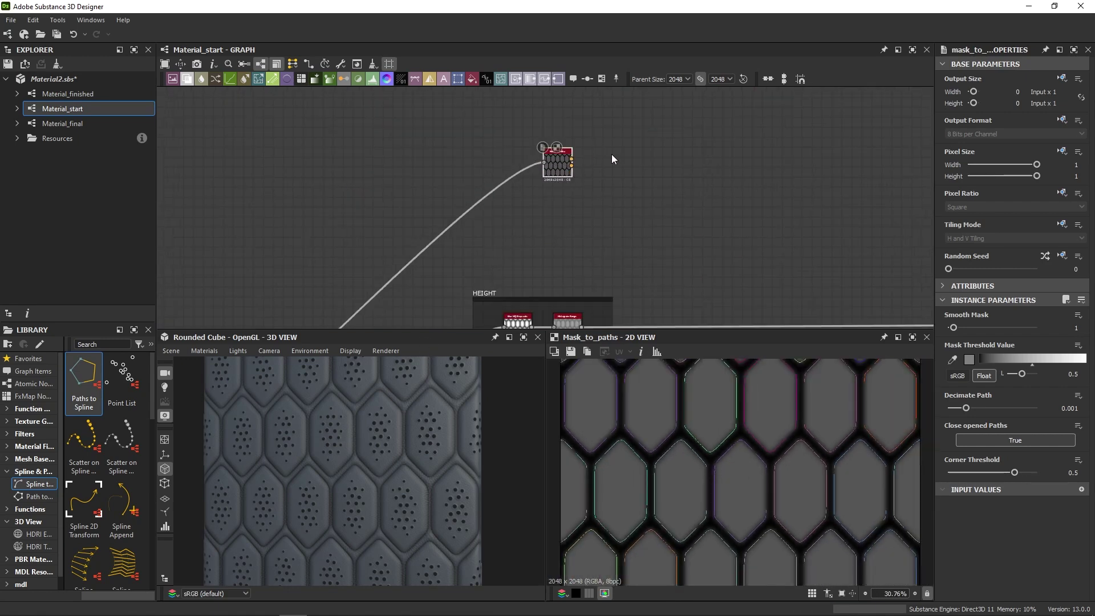
key("space")
type("previ")
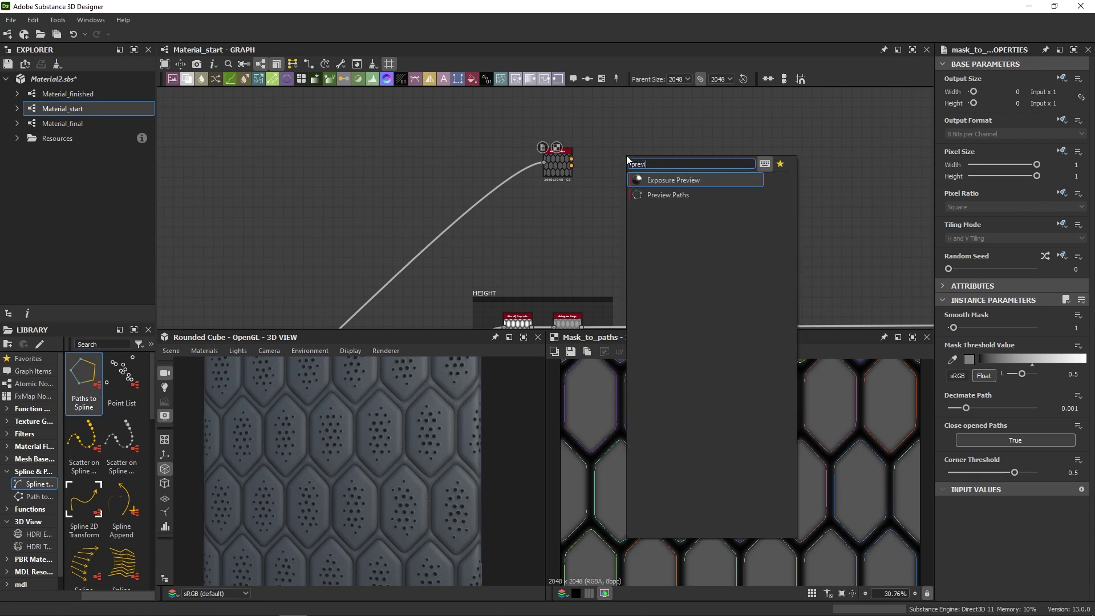
left_click(643, 195)
Step: Connect the Paths and Preview outputs of Mask to Paths to Preview Paths, with Segments Thickness set to 10 px
scroll(586, 183, "up", 3)
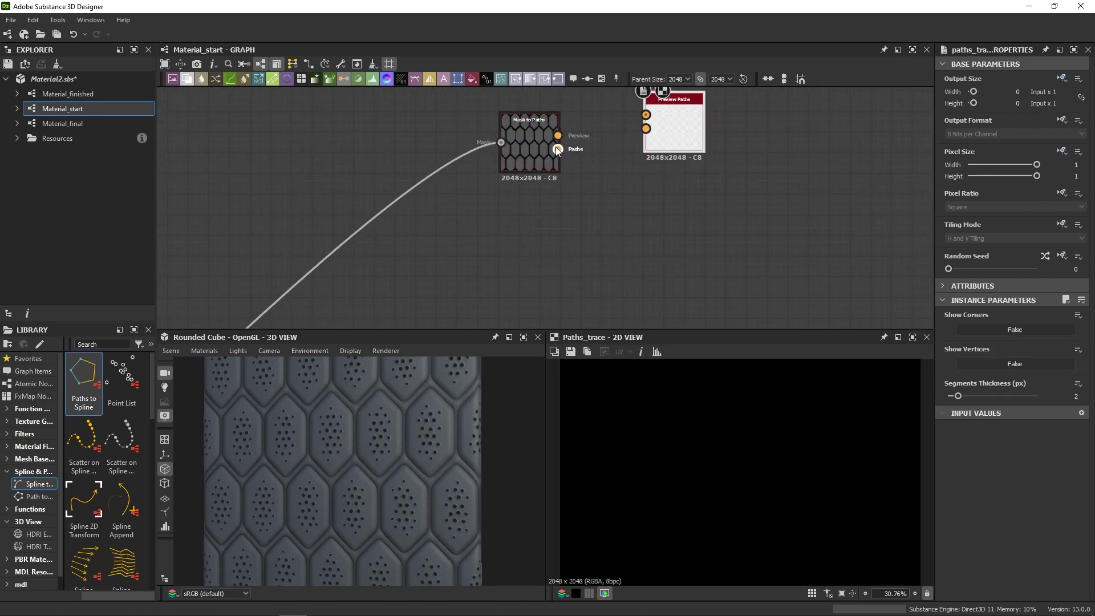
left_click_drag(558, 149, 670, 153)
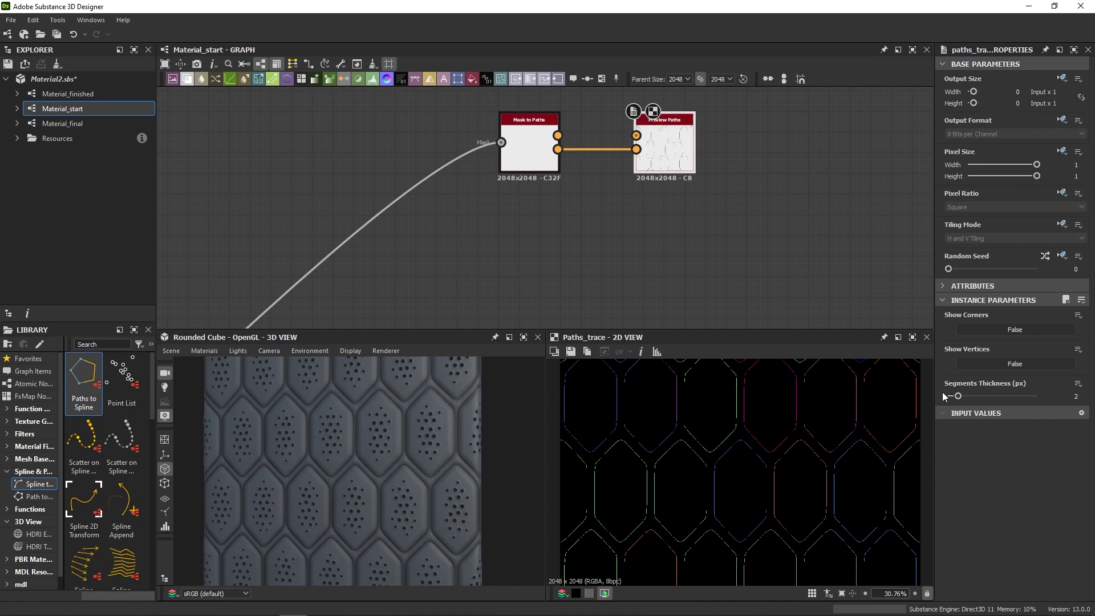
left_click_drag(958, 396, 1036, 396)
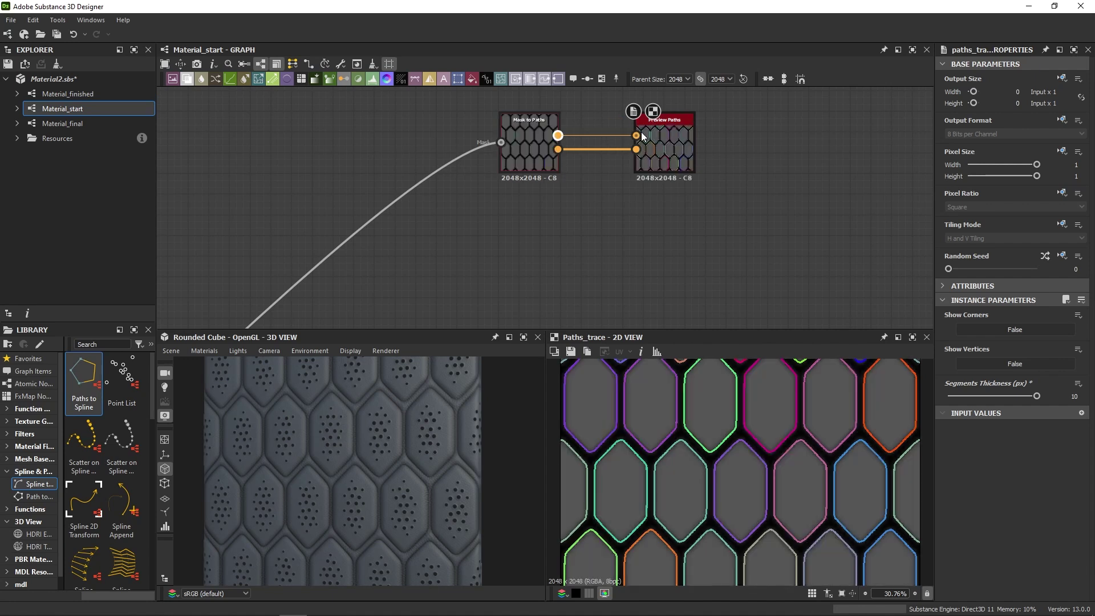
scroll(678, 498, "up", 3)
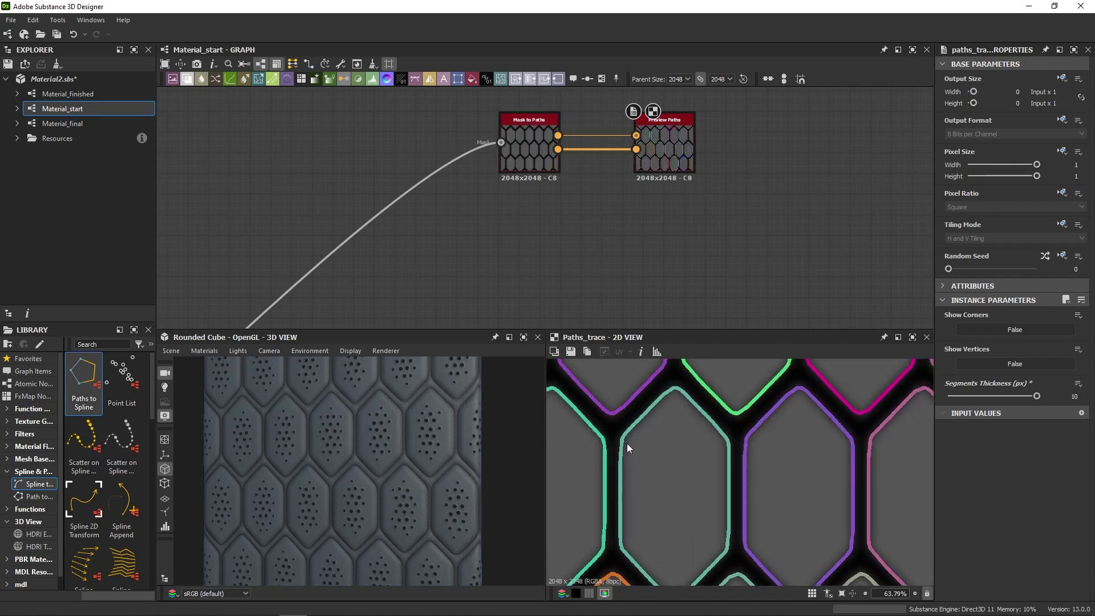
Step: Set the Mask to Paths node's Smooth Mask to 0 and its Mask Threshold Value to 0.35
scroll(516, 134, "up", 4)
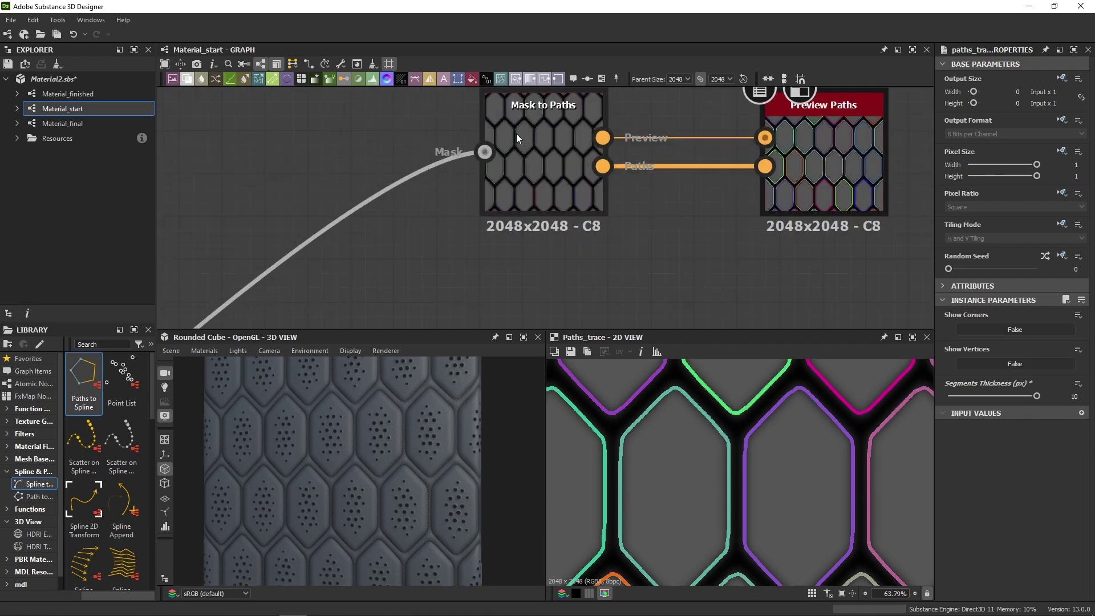
double_click(533, 142)
middle_click_drag(635, 182, 579, 204)
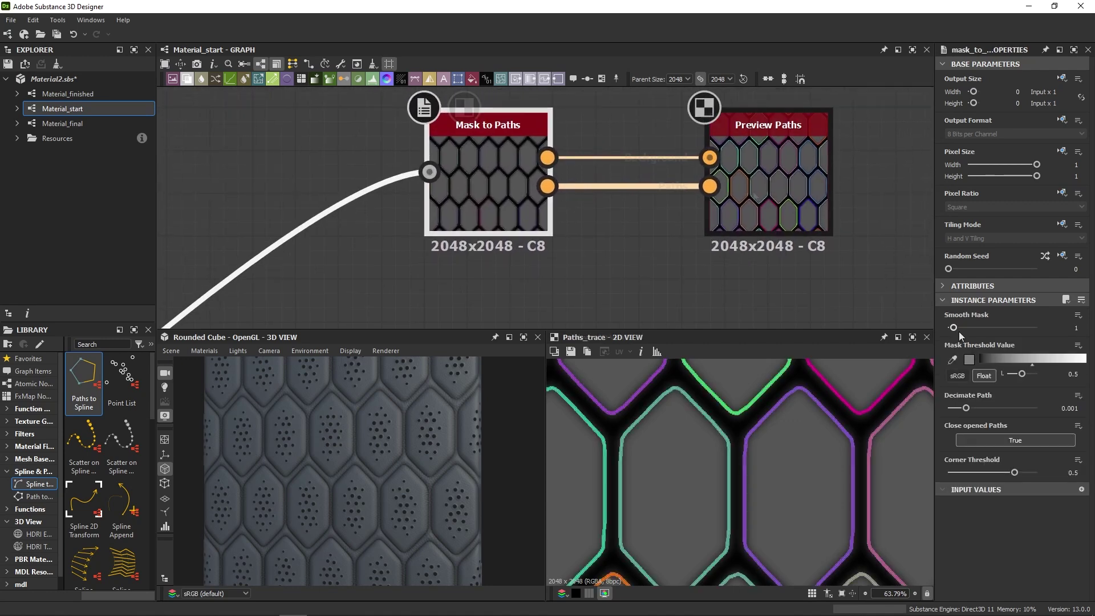
left_click_drag(953, 329, 962, 326)
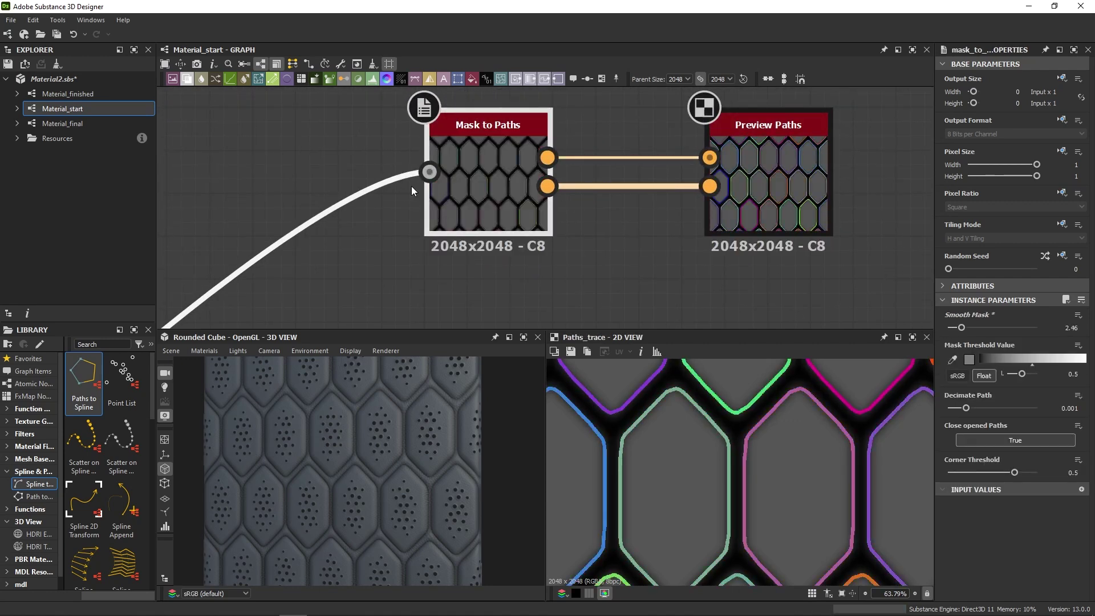
left_click(429, 172)
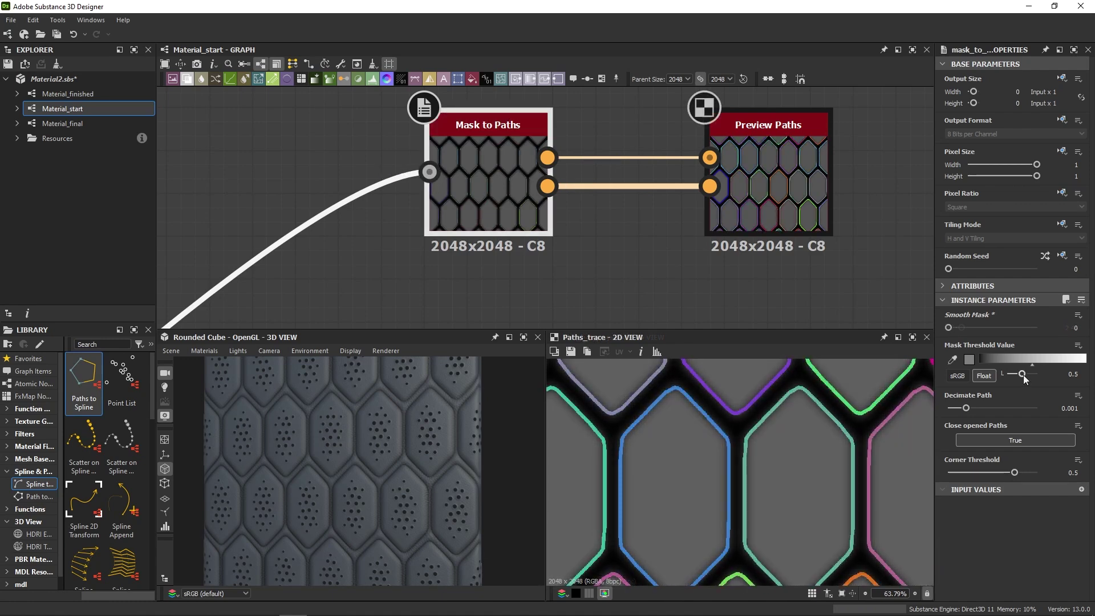
left_click_drag(1022, 374, 1019, 371)
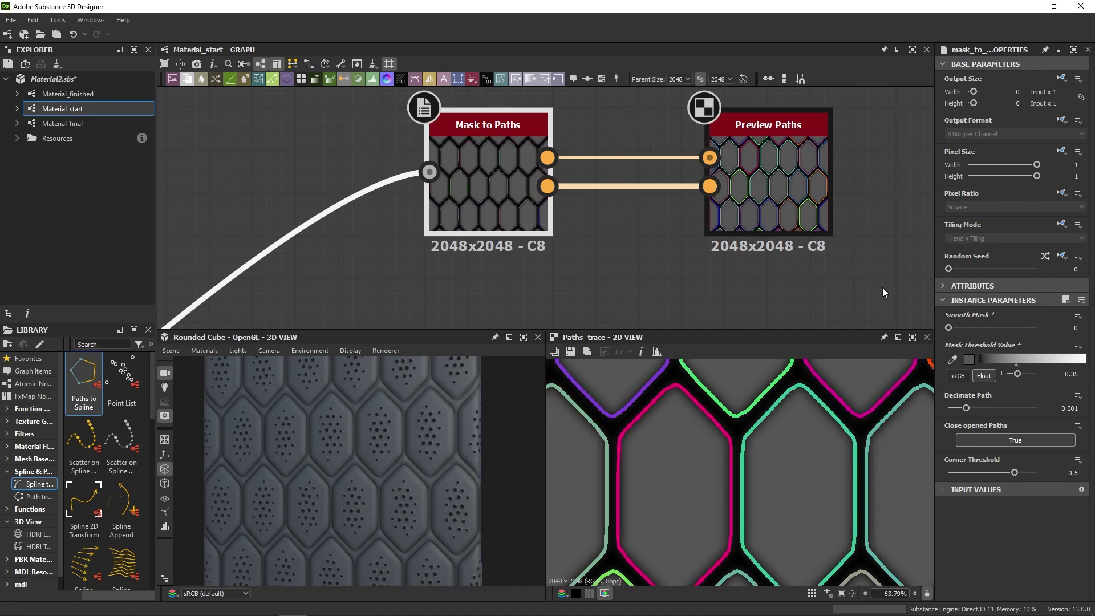
Step: Replace the Preview Paths node with a Paths to Spline node fed by the Paths output of Mask to Paths
scroll(836, 259, "down", 5)
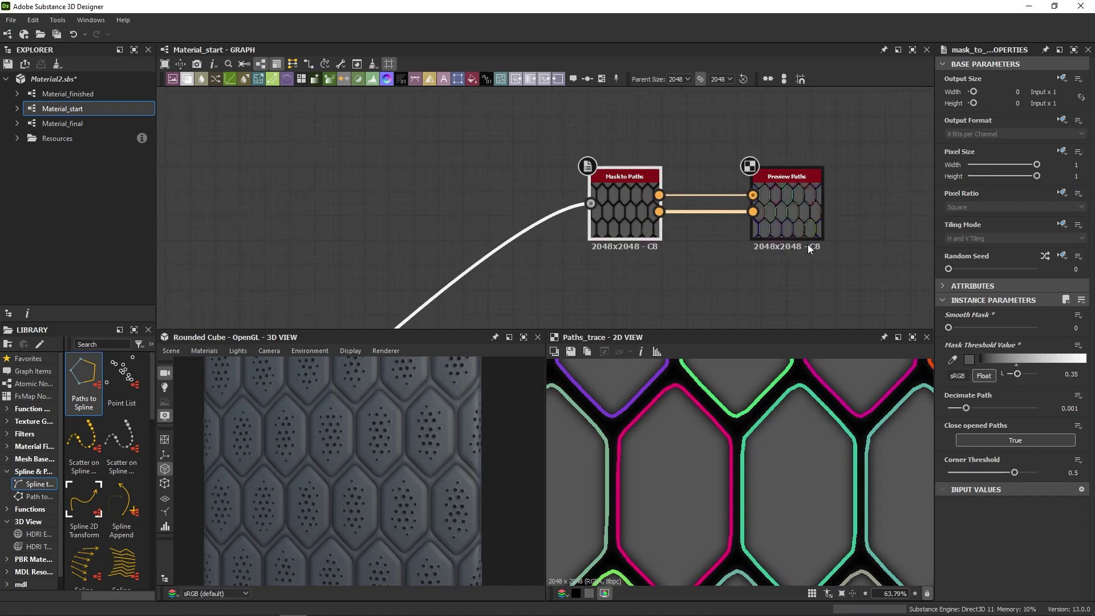
left_click(621, 248)
key("Delete")
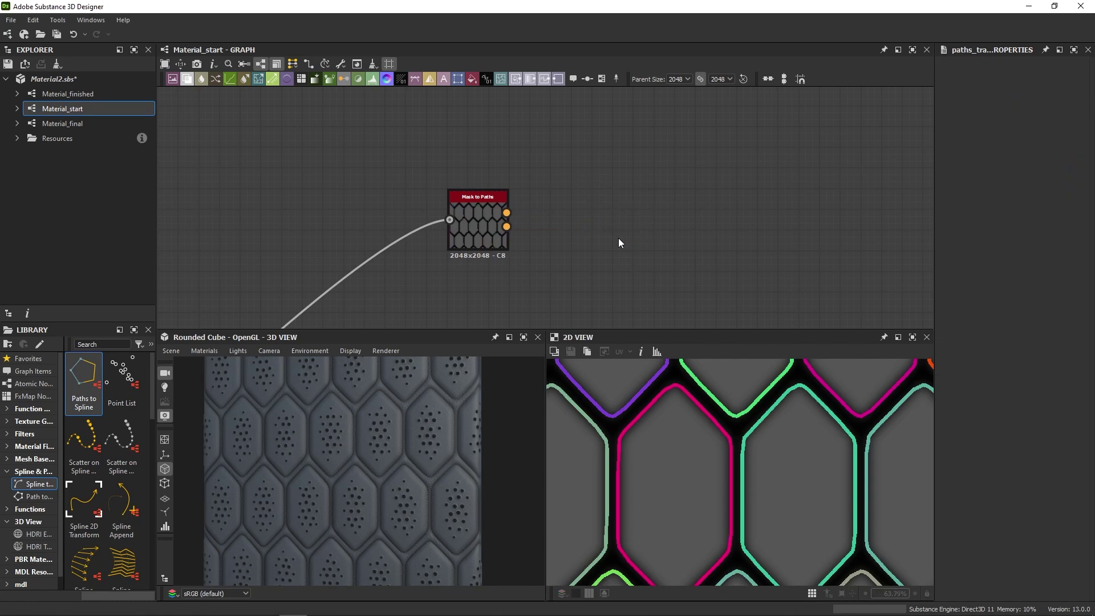
key("space")
type("path")
key("Return")
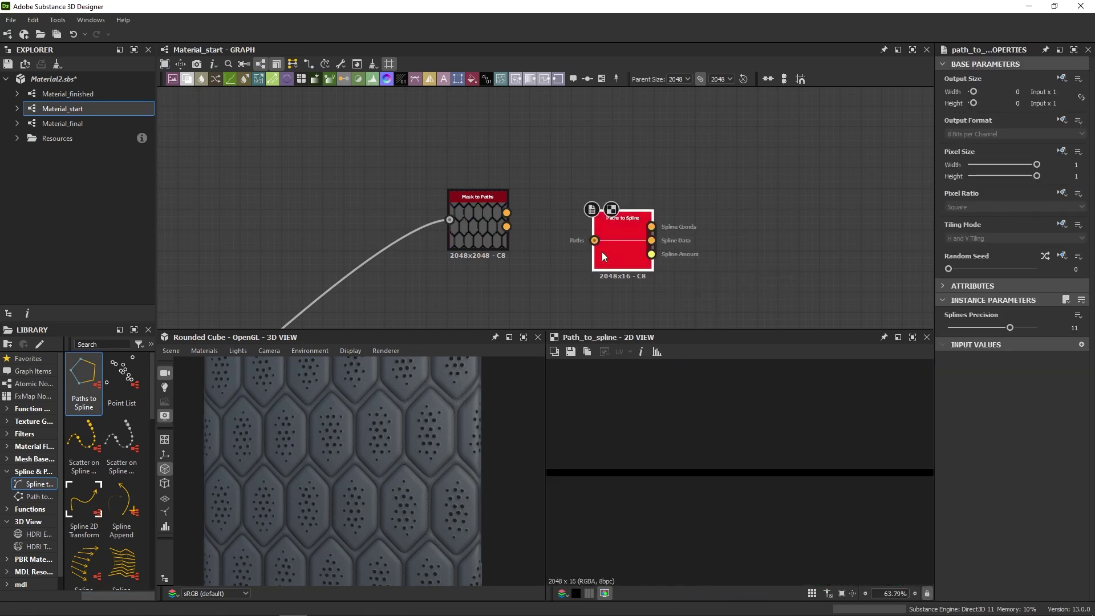
left_click_drag(603, 242, 562, 230)
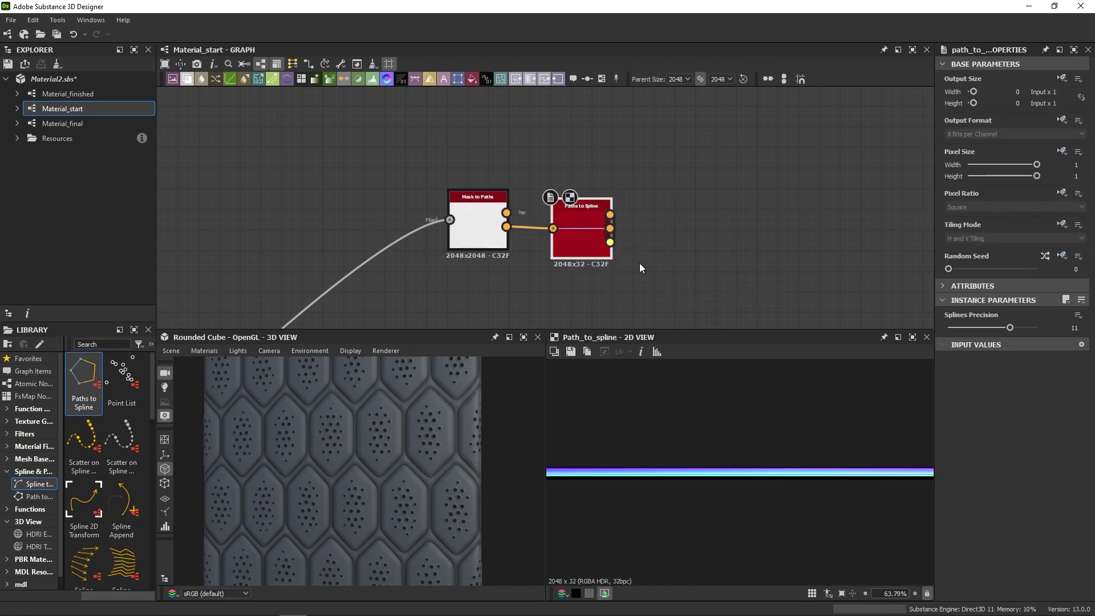
Step: Add a Scatter on Spline Color node in the empty graph area beyond the RGBA Merge stitch output
scroll(724, 484, "down", 2)
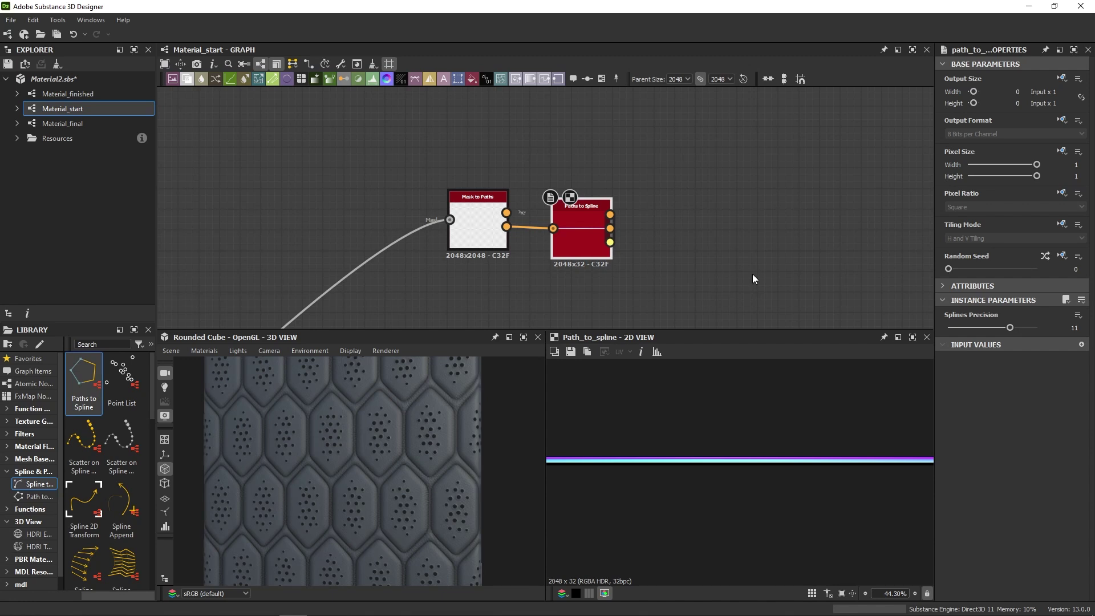
scroll(736, 268, "down", 4)
middle_click_drag(673, 221, 439, 257)
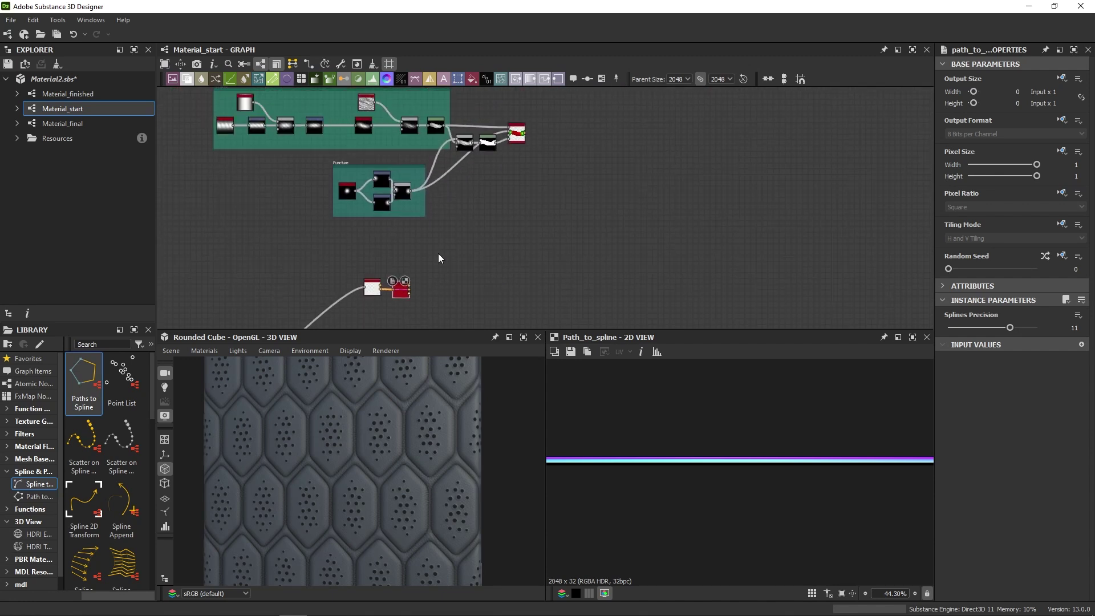
key("space")
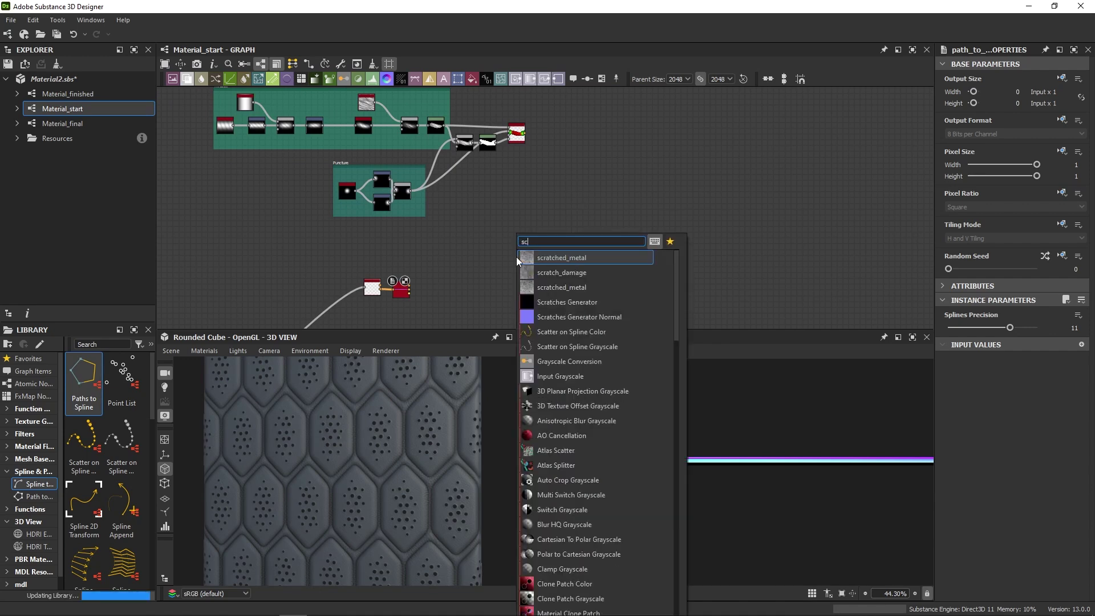
type("scat")
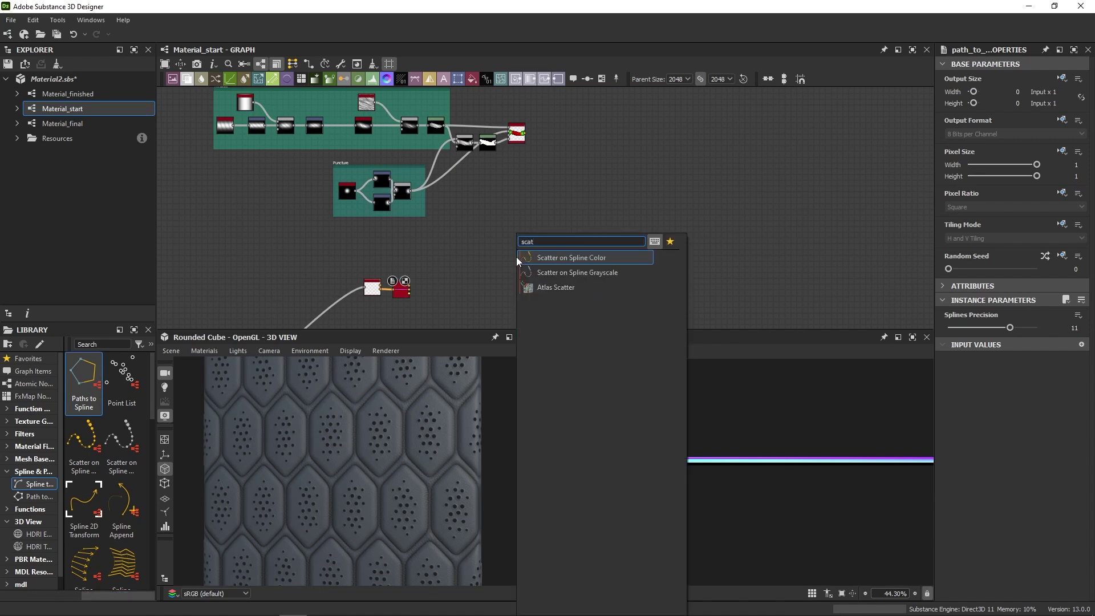
left_click(588, 257)
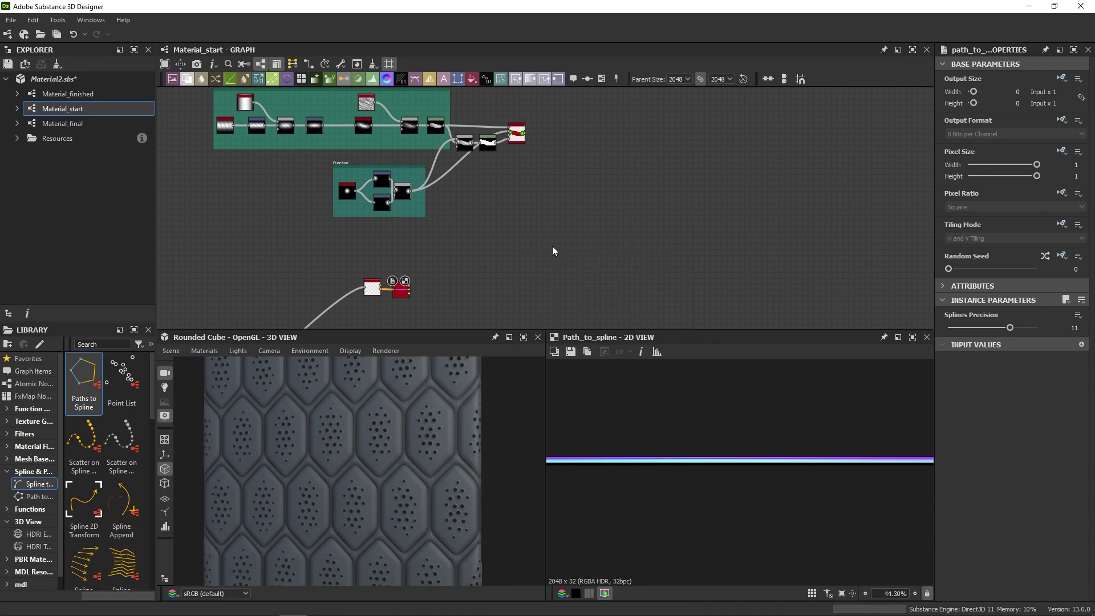
left_click_drag(516, 268, 619, 200)
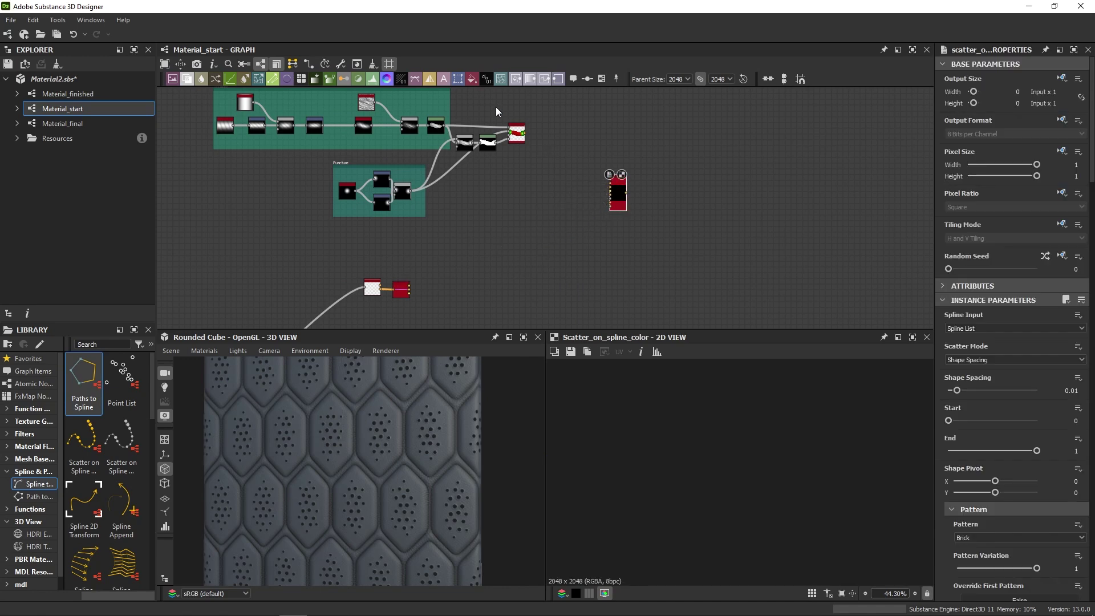
Step: Move the Blend and Levels pair feeding RGBA Merge lower, and examine the stitch and puncture maps in its first two channel inputs
scroll(496, 111, "up", 8)
middle_click_drag(542, 125, 565, 142)
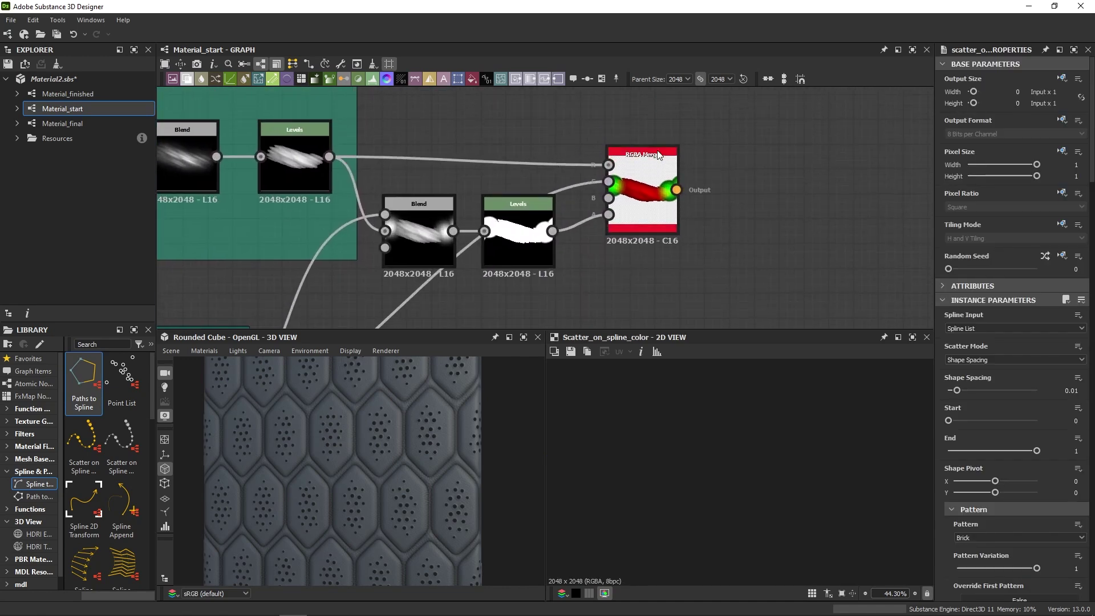
left_click_drag(585, 306, 438, 320)
double_click(610, 142)
left_click(612, 142)
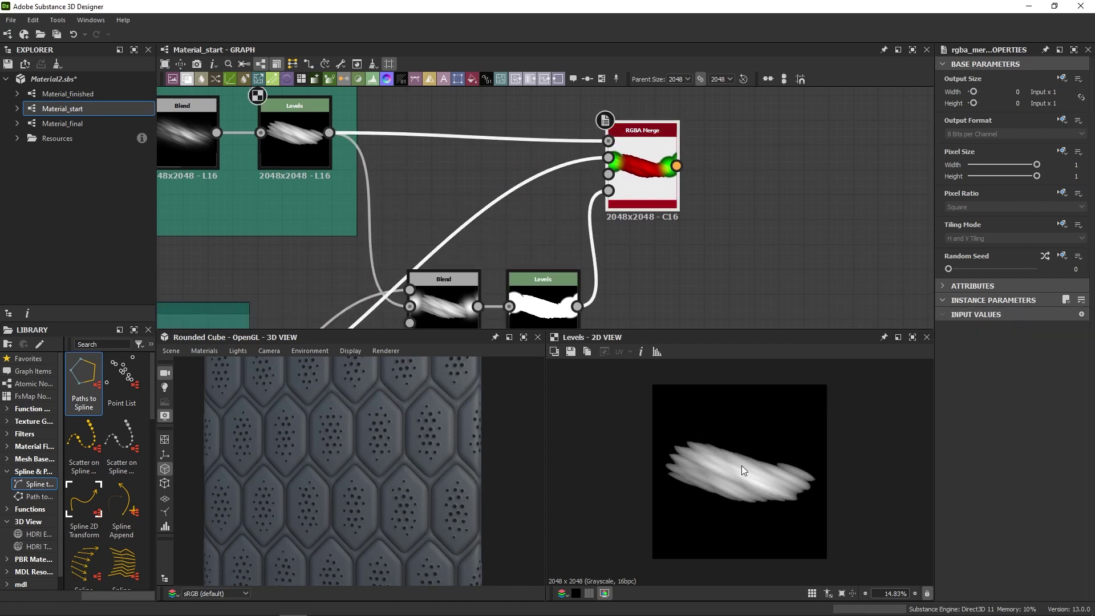
double_click(608, 158)
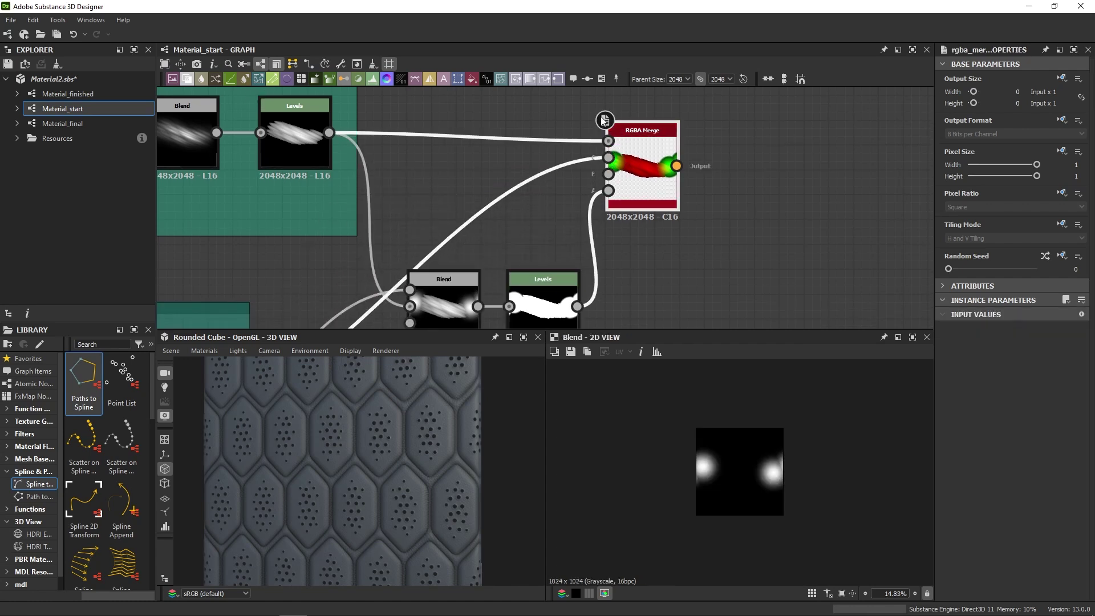
left_click_drag(670, 163, 739, 187)
scroll(738, 187, "down", 6)
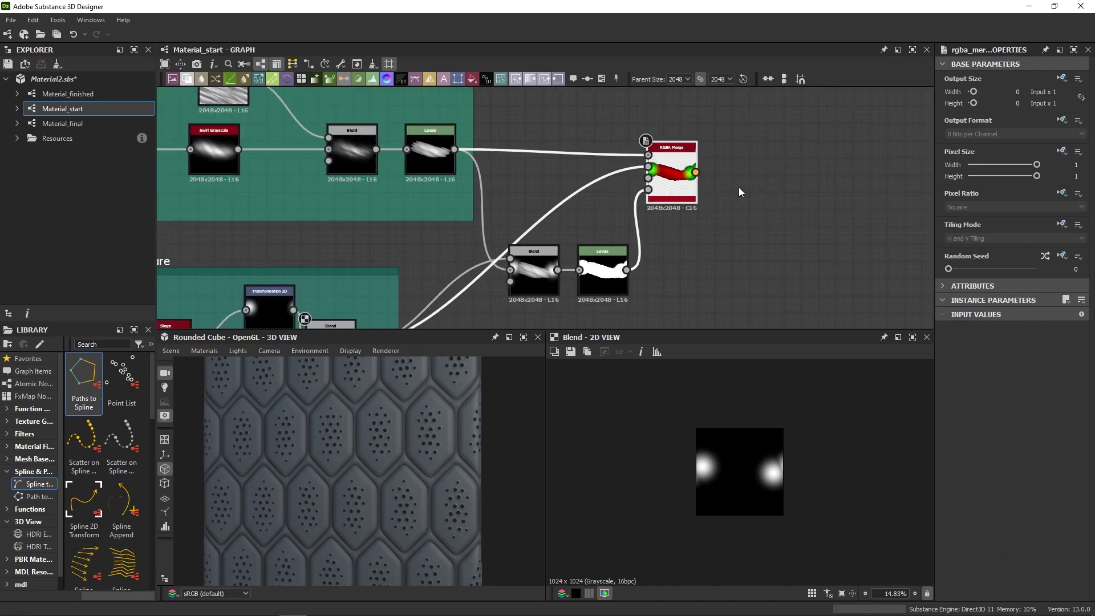
Step: Connect the three Paths to Spline outputs to Spline Coords, Spline Data and Spline Amount of Scatter on Spline Color, and display the scattered result
left_click_drag(707, 289, 620, 240)
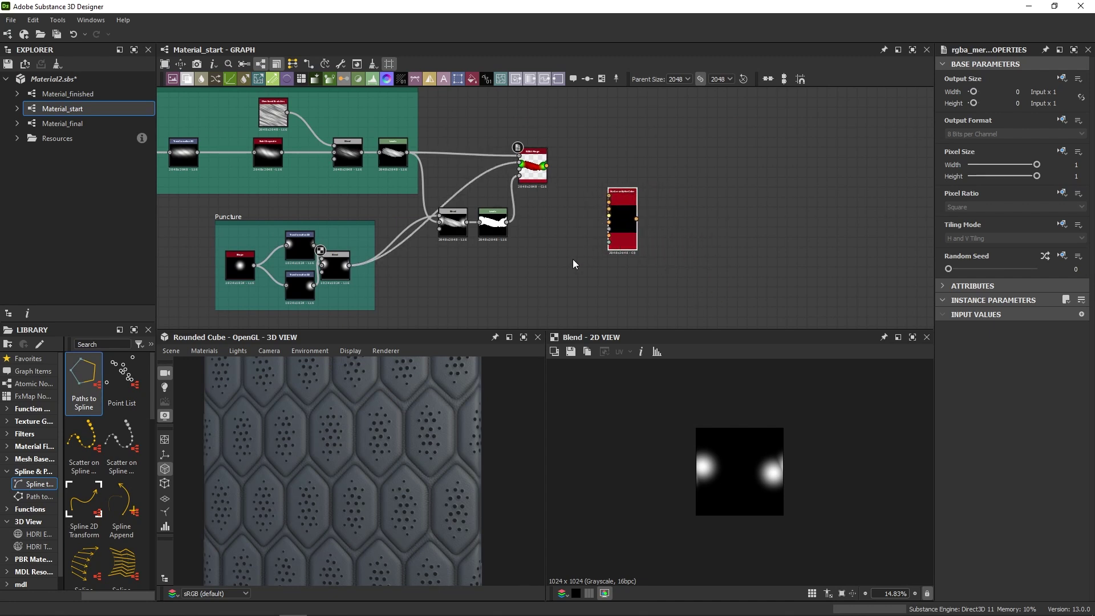
middle_click_drag(573, 264, 618, 104)
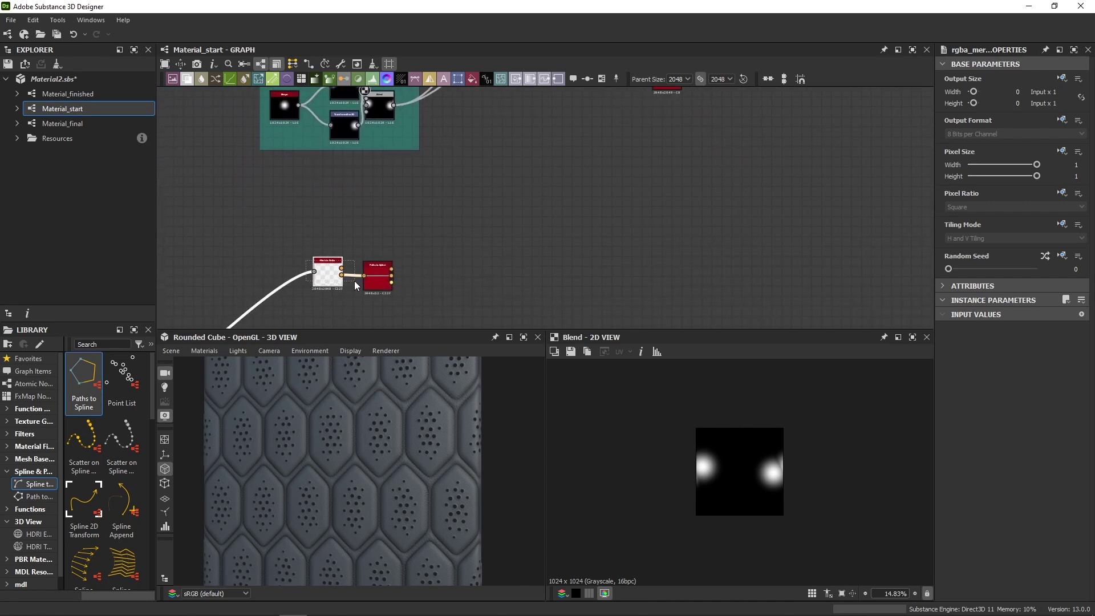
left_click(392, 241)
middle_click_drag(589, 166, 469, 367)
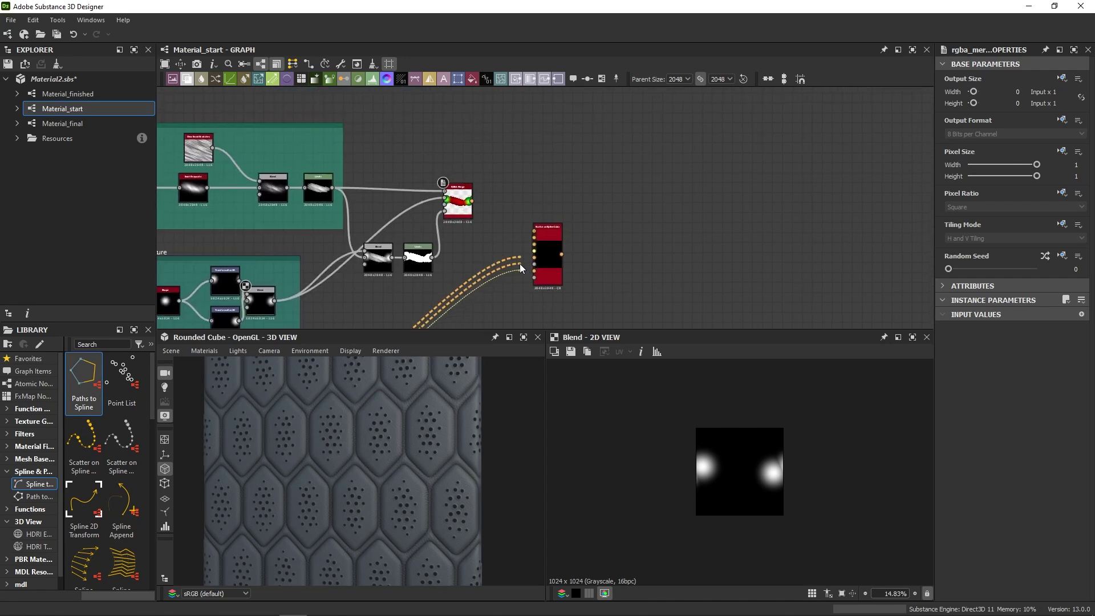
scroll(518, 264, "up", 3)
left_click_drag(511, 228, 560, 228)
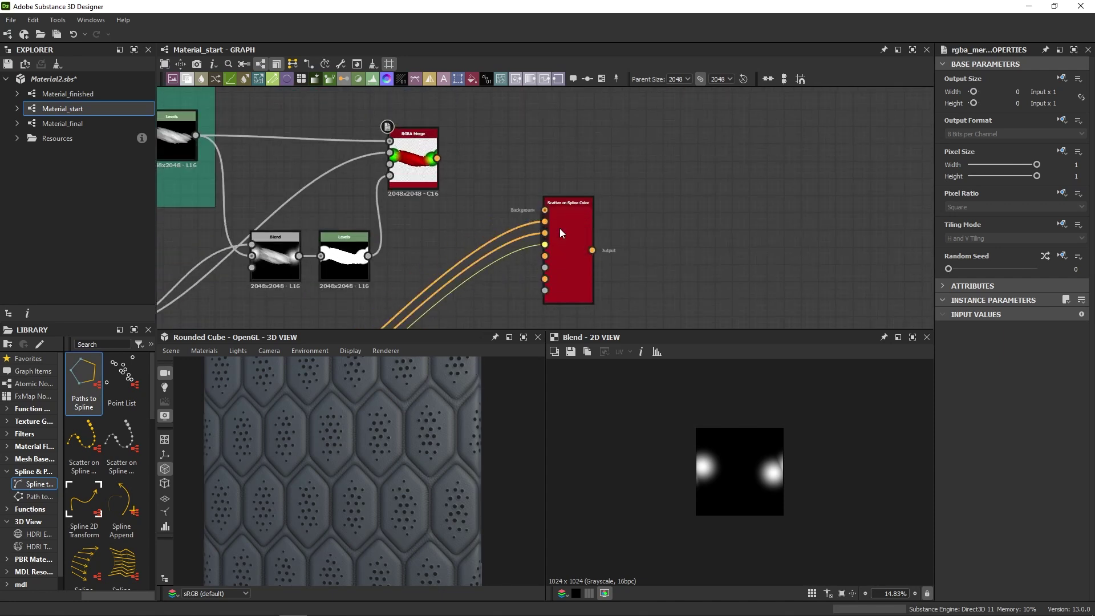
double_click(560, 228)
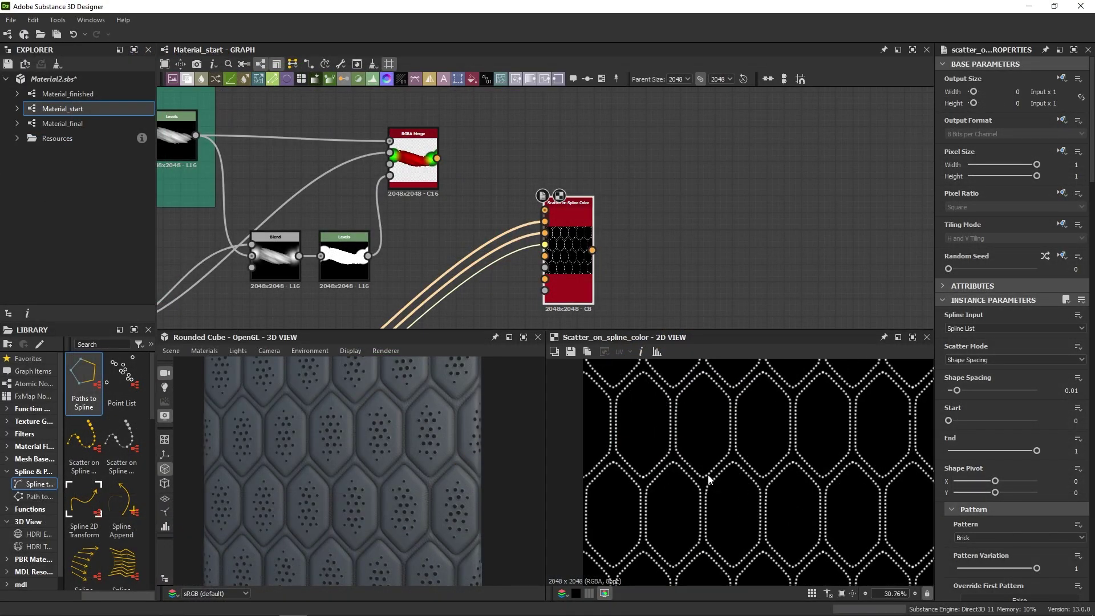
scroll(678, 451, "up", 3)
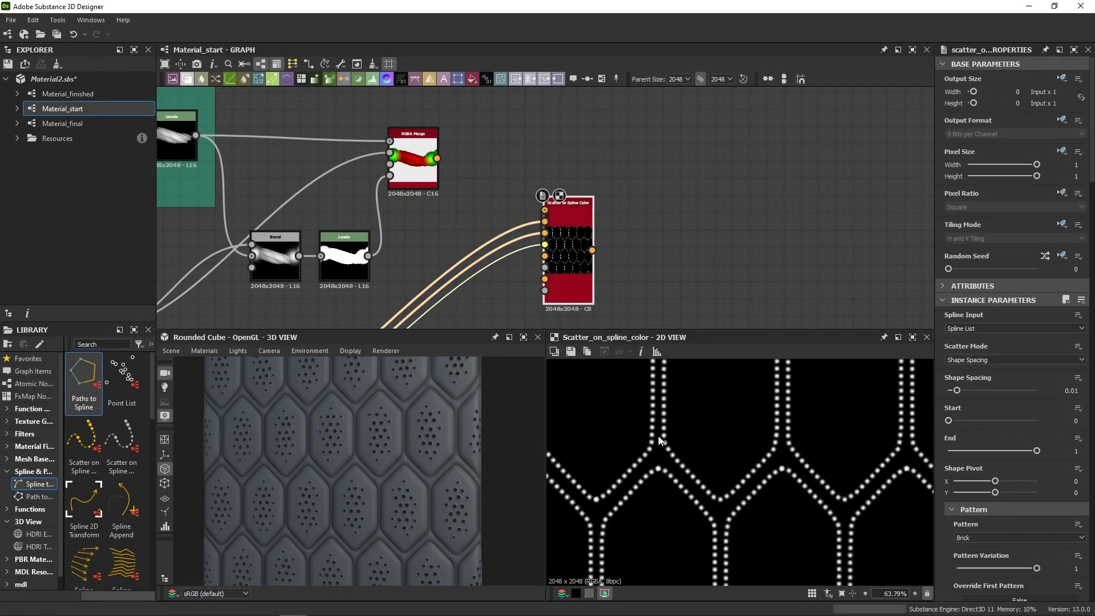
scroll(676, 488, "down", 5)
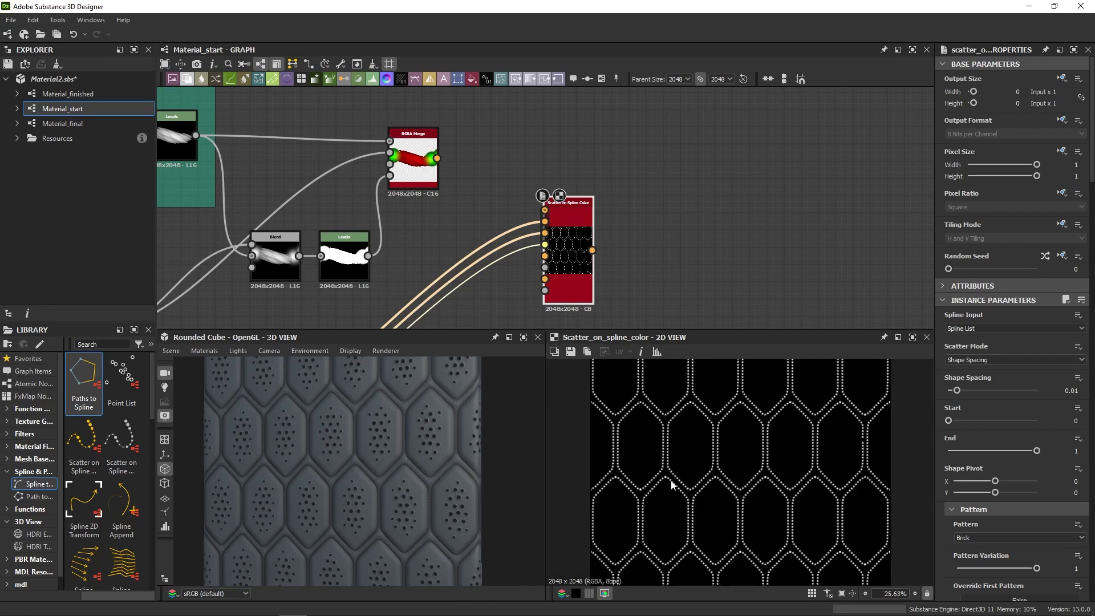
middle_click_drag(656, 482, 700, 480)
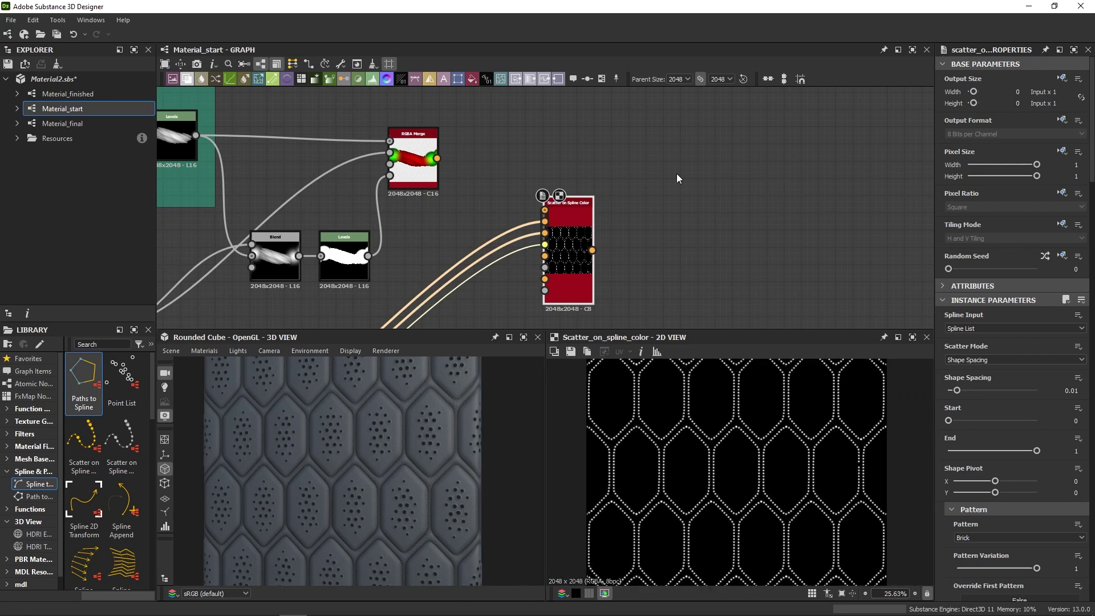
Step: Connect the RGBA Merge output to Pattern Input #1 of Scatter on Spline Color and set its Pattern to Pattern Input
scroll(438, 179, "up", 5)
left_click_drag(440, 144, 610, 226)
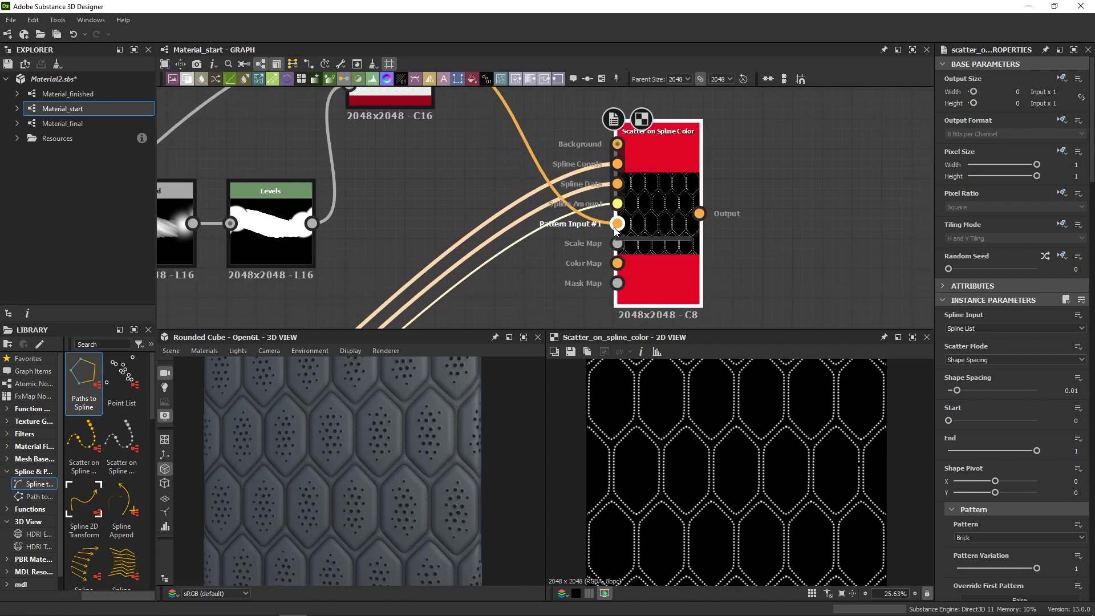
scroll(947, 447, "down", 2)
left_click(981, 423)
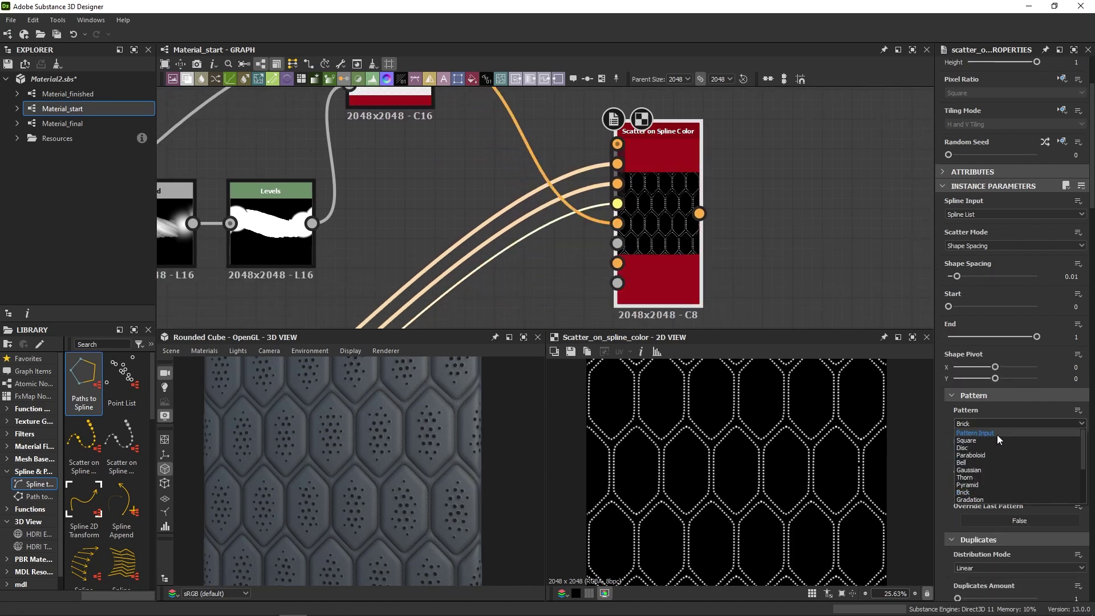
left_click(997, 435)
scroll(718, 528, "up", 10)
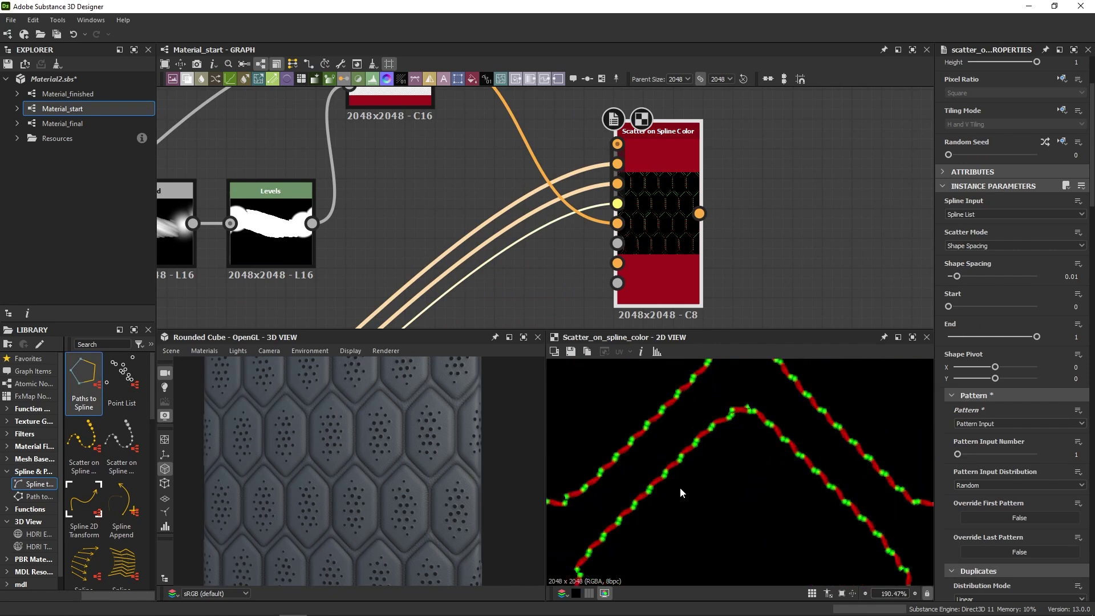
mouse_move(680, 487)
middle_mouse_down()
mouse_move(736, 456)
mouse_move(746, 492)
mouse_move(697, 516)
mouse_move(680, 469)
middle_mouse_up()
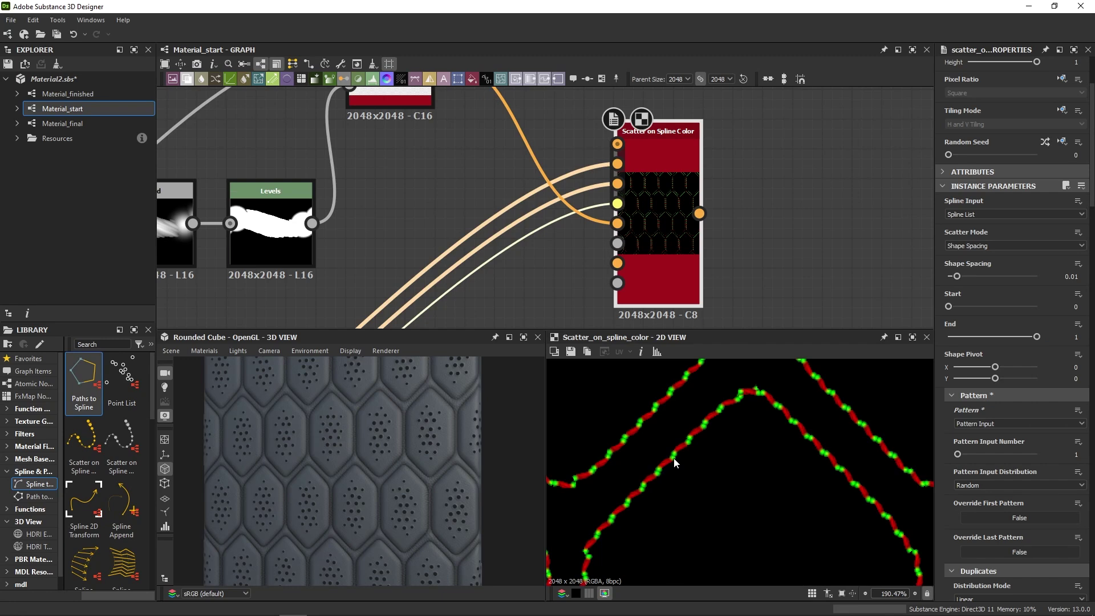
Step: Add an RGBA Split node after Scatter on Spline Color and connect the scatter output to it
middle_click_drag(781, 237, 703, 245)
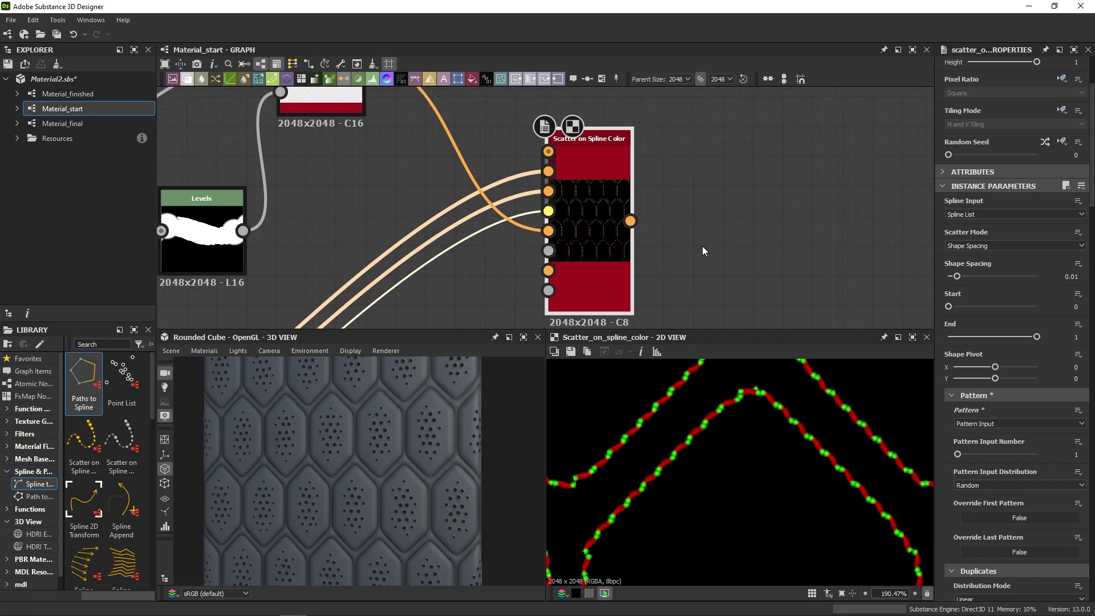
key("space")
type("rgb")
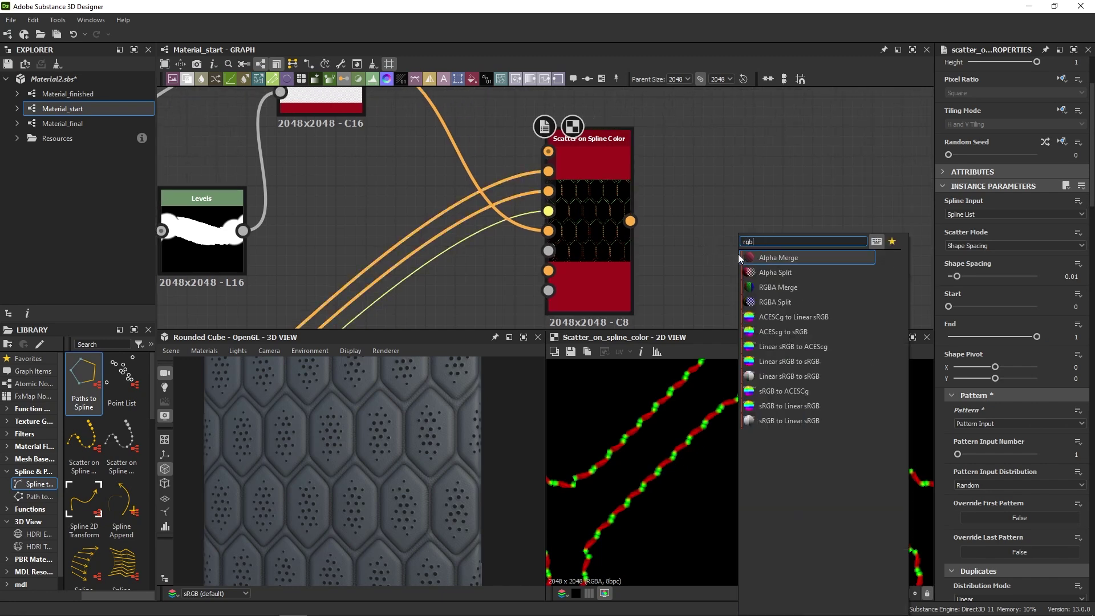
key("Down")
key("Down")
key("Down")
key("Return")
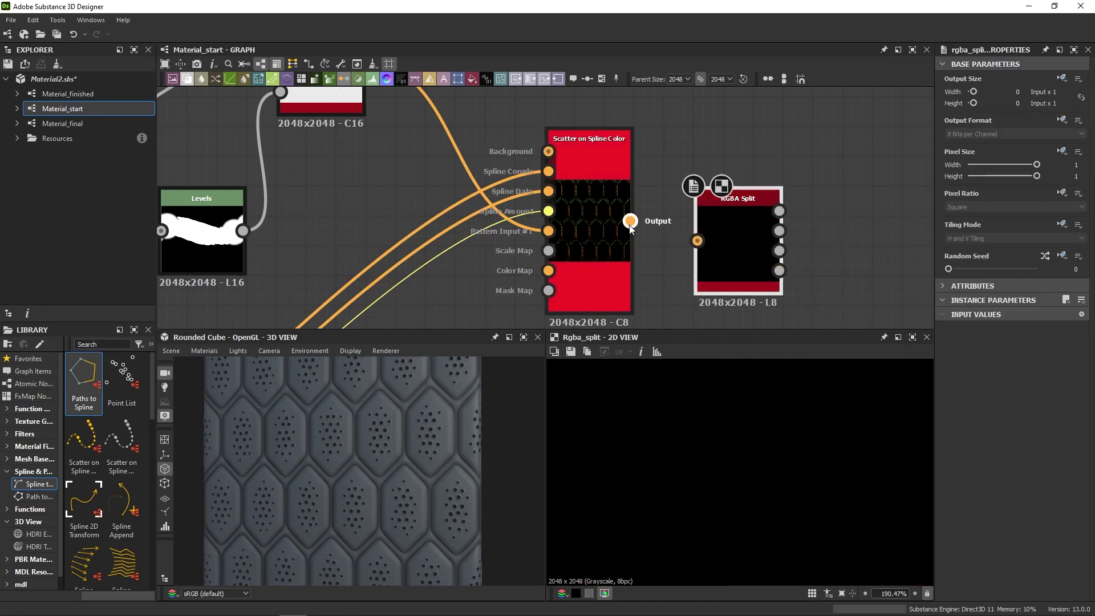
left_click_drag(630, 222, 697, 240)
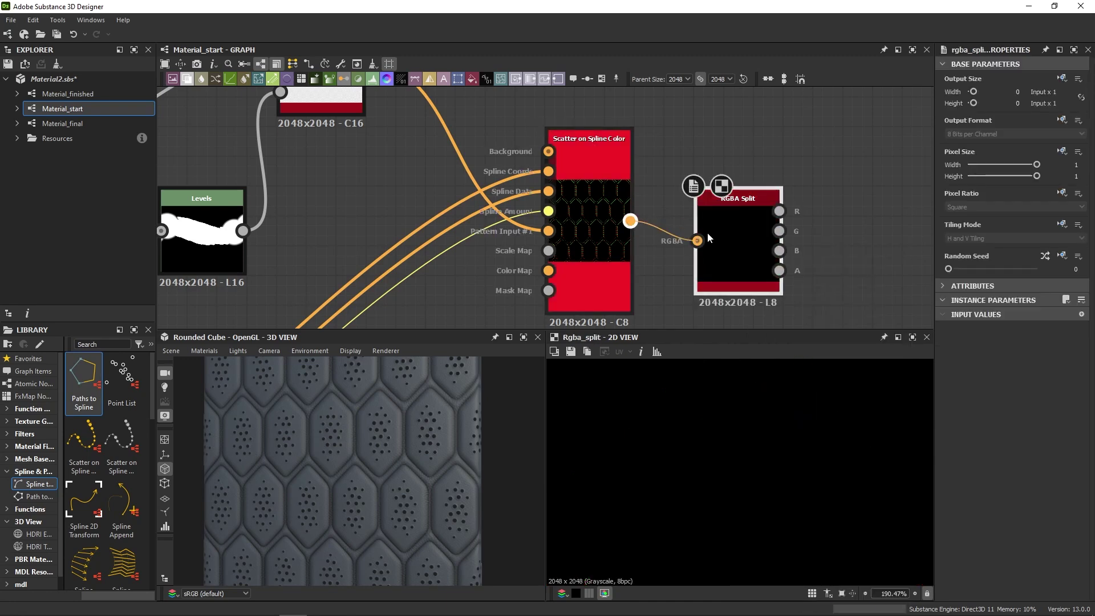
Step: Display the G output of RGBA Split in the 2D view to examine the scattered punctures
left_click(781, 232)
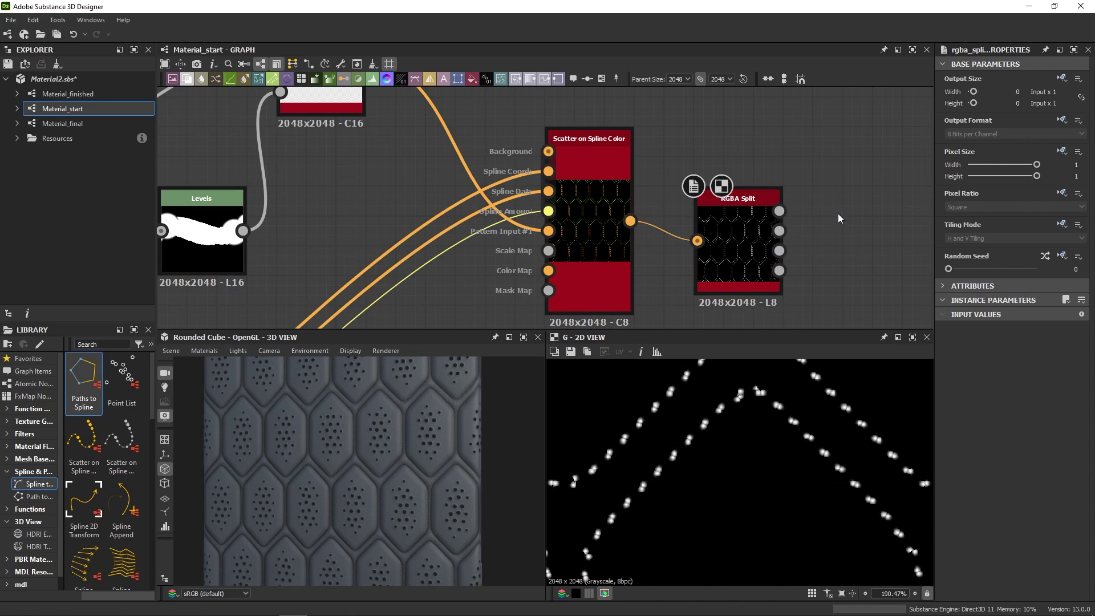
scroll(784, 238, "down", 5)
scroll(769, 266, "up", 1)
scroll(665, 210, "up", 2)
Step: Set the Shape Spacing of the Scatter on Spline Color node to 0.011
double_click(666, 211)
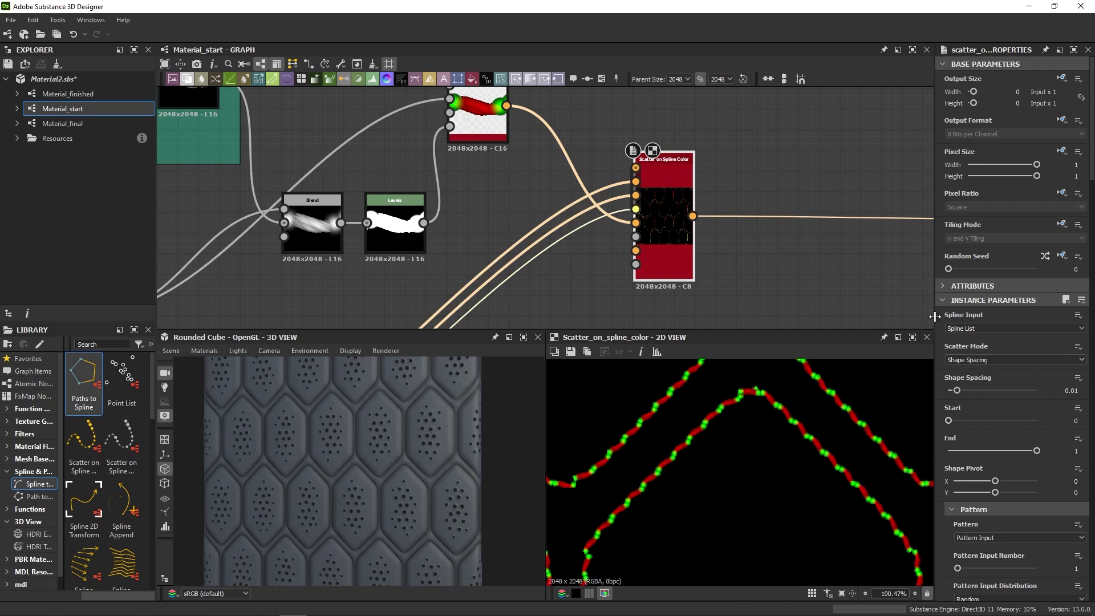
left_click_drag(934, 318, 892, 317)
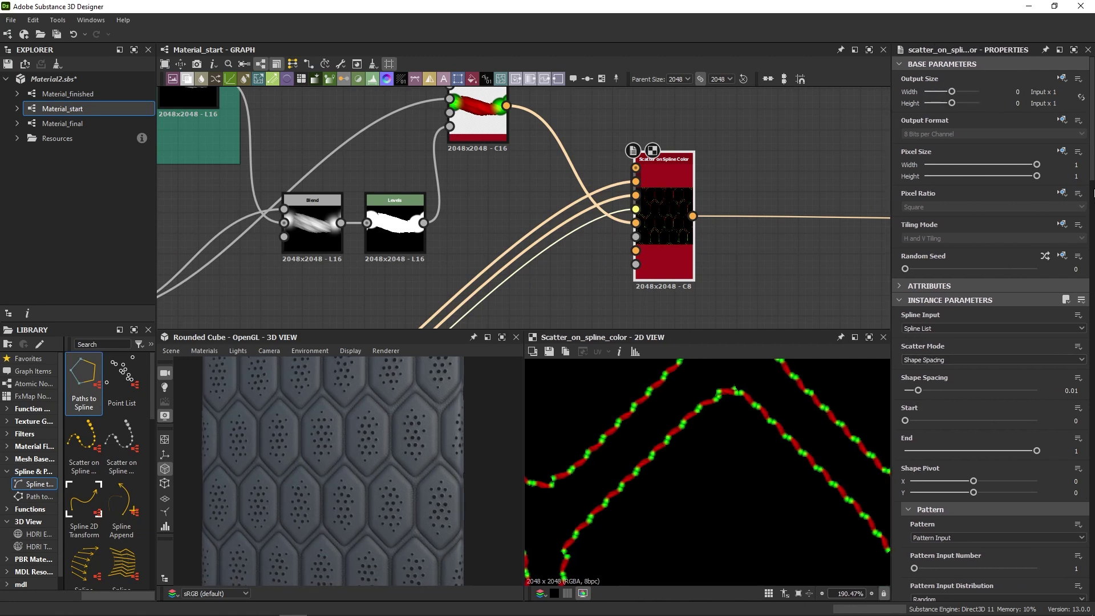
scroll(978, 119, "down", 5)
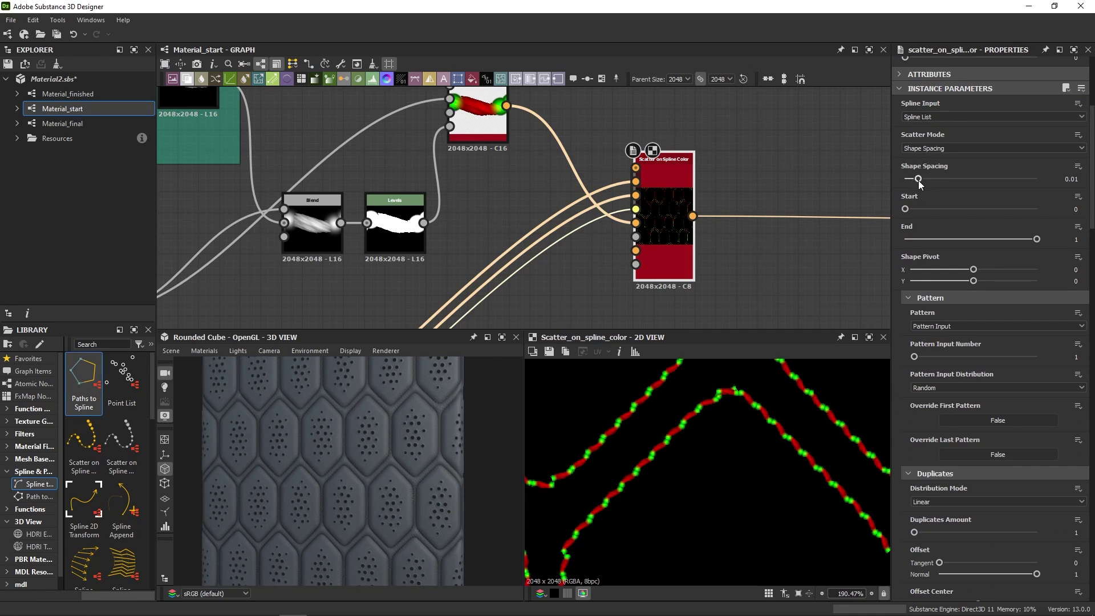
mouse_move(919, 182)
left_mouse_down()
mouse_move(940, 183)
mouse_move(919, 183)
left_mouse_up()
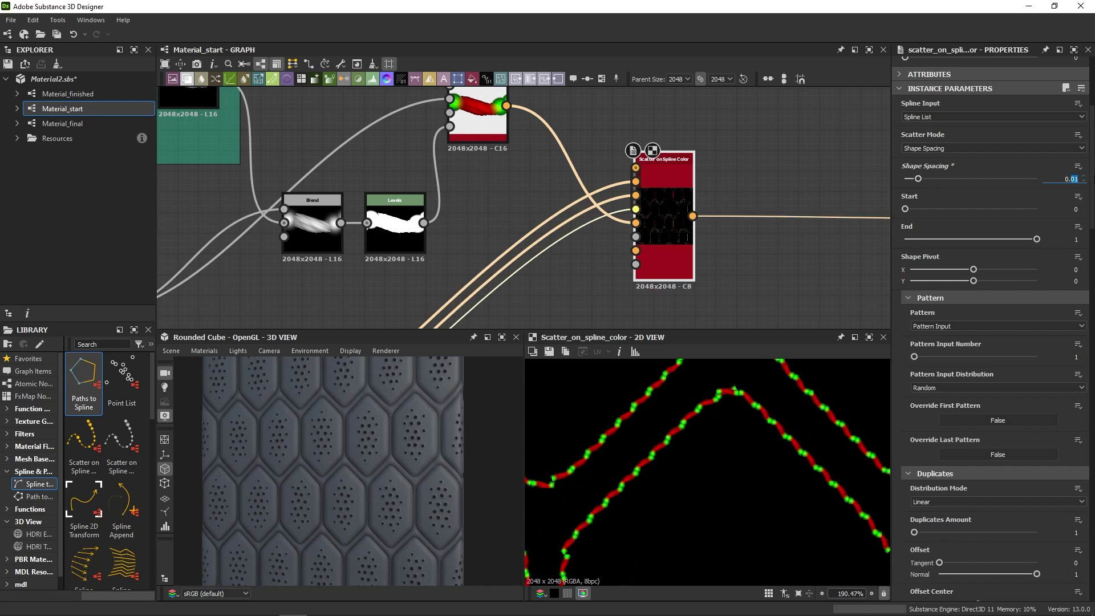
type("1")
key("Return")
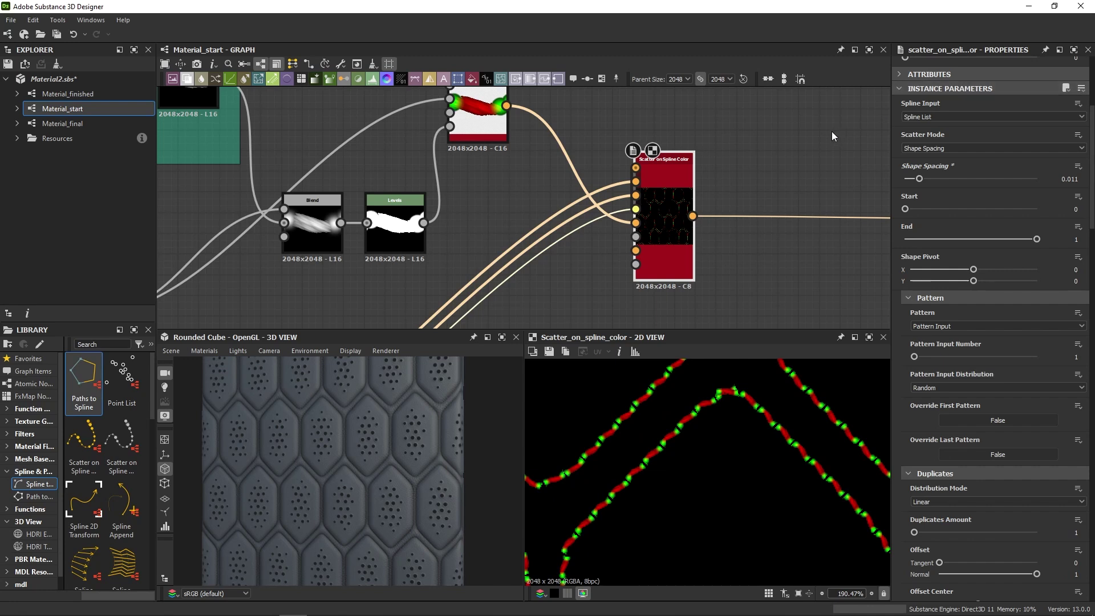
Step: Try a linear Duplicates Amount of 2 on Scatter on Spline Color, with Tangent offset 0.25 and Normal offset 0.593
scroll(1025, 259, "down", 6)
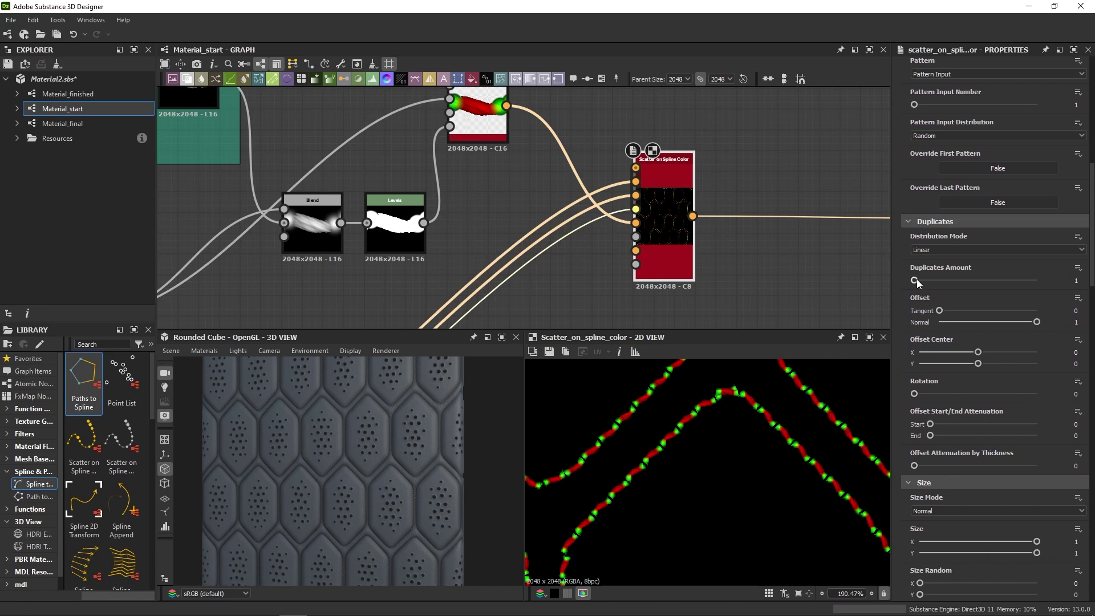
left_click_drag(915, 280, 927, 281)
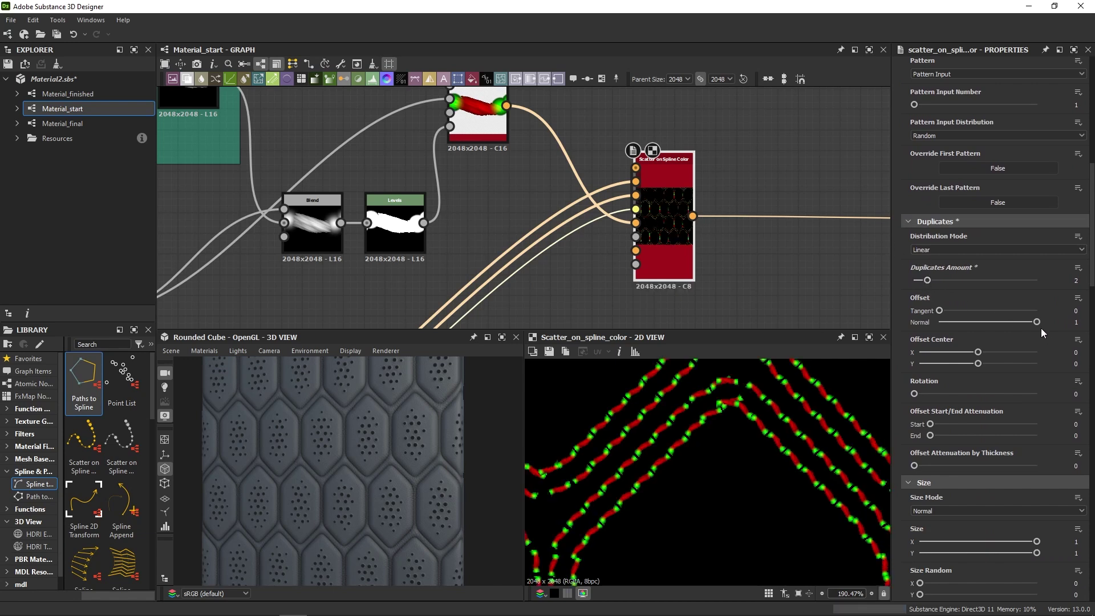
left_click_drag(1036, 321, 964, 310)
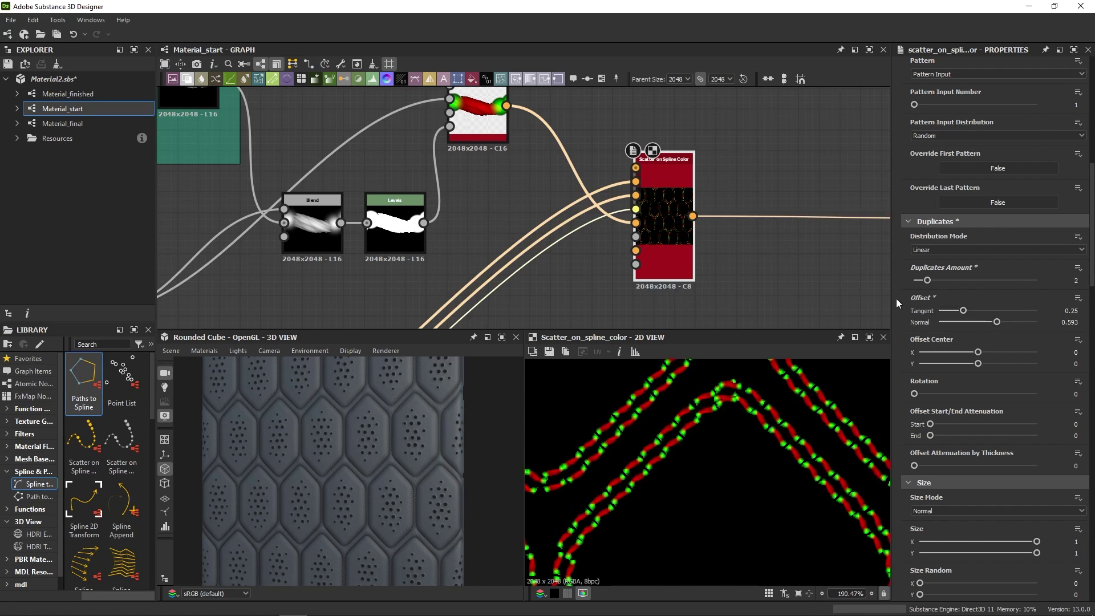
Step: Try the Circular duplicate distribution with a Spread Angle of 0.43 and an Offset Distance of 0.005
left_click(925, 250)
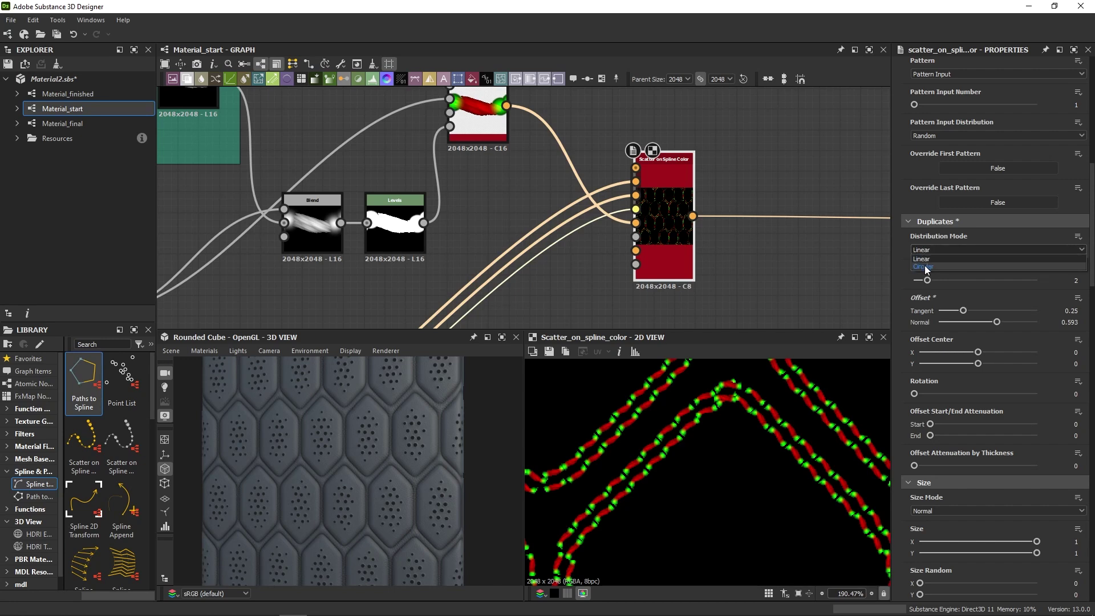
left_click(925, 264)
left_click_drag(1037, 311, 966, 311)
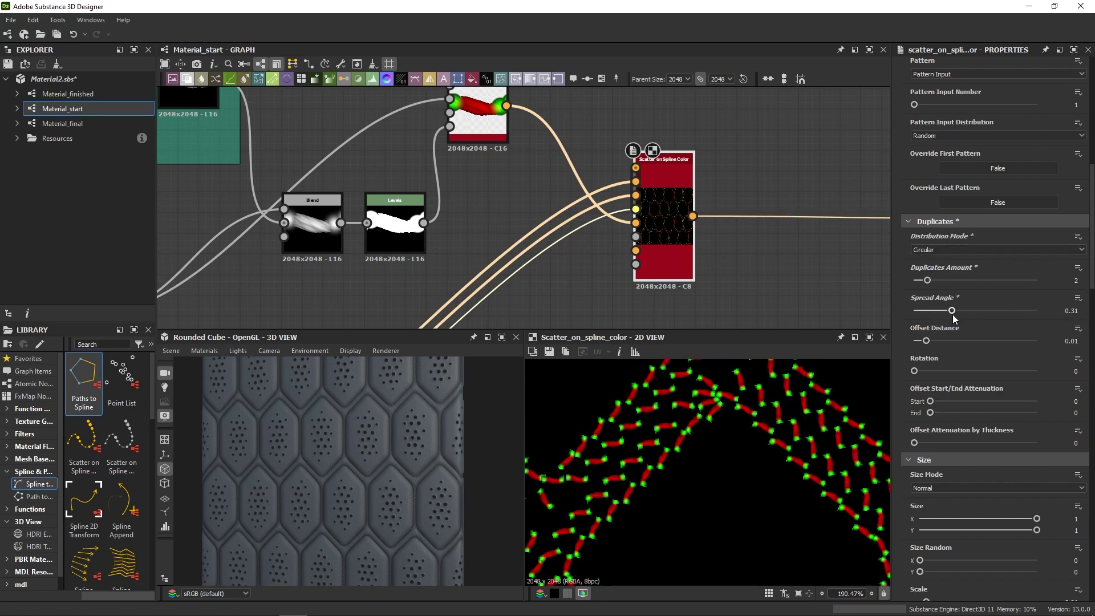
left_click_drag(928, 342, 919, 337)
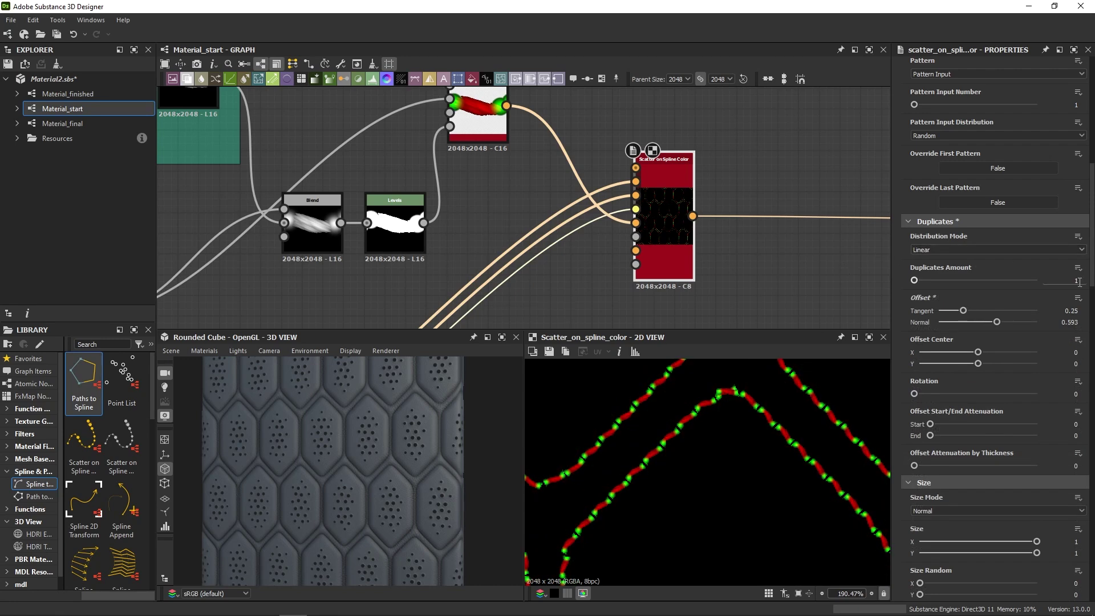
Step: Try a Scale of 0.012 on the scattered stitches, and look through the Position, Rotation and Color parameters
scroll(1004, 274, "down", 10)
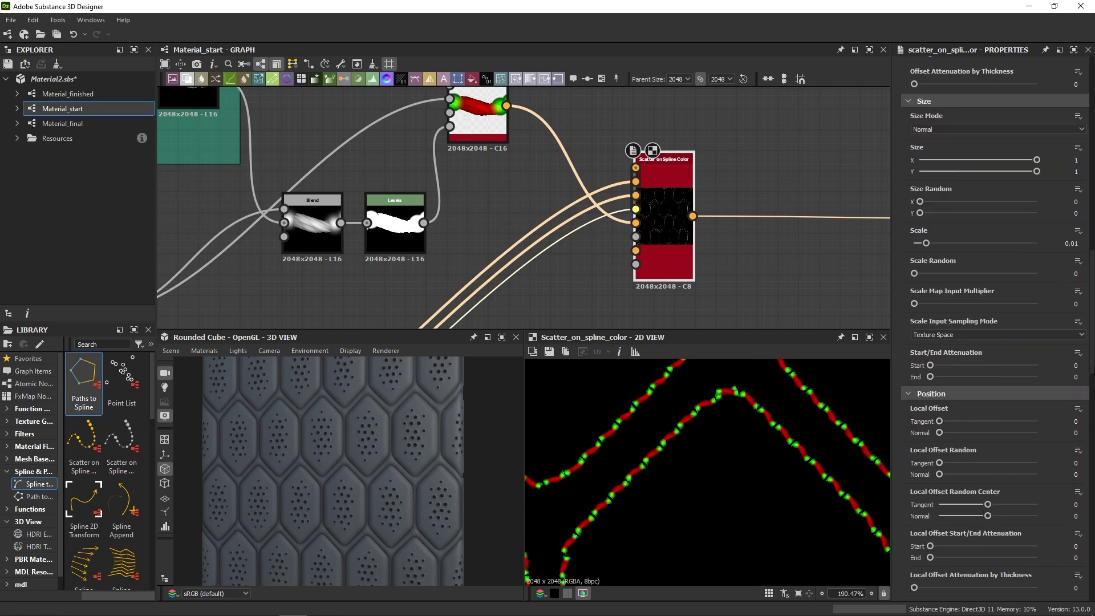
mouse_move(919, 253)
left_mouse_down()
mouse_move(954, 247)
mouse_move(937, 243)
left_mouse_up()
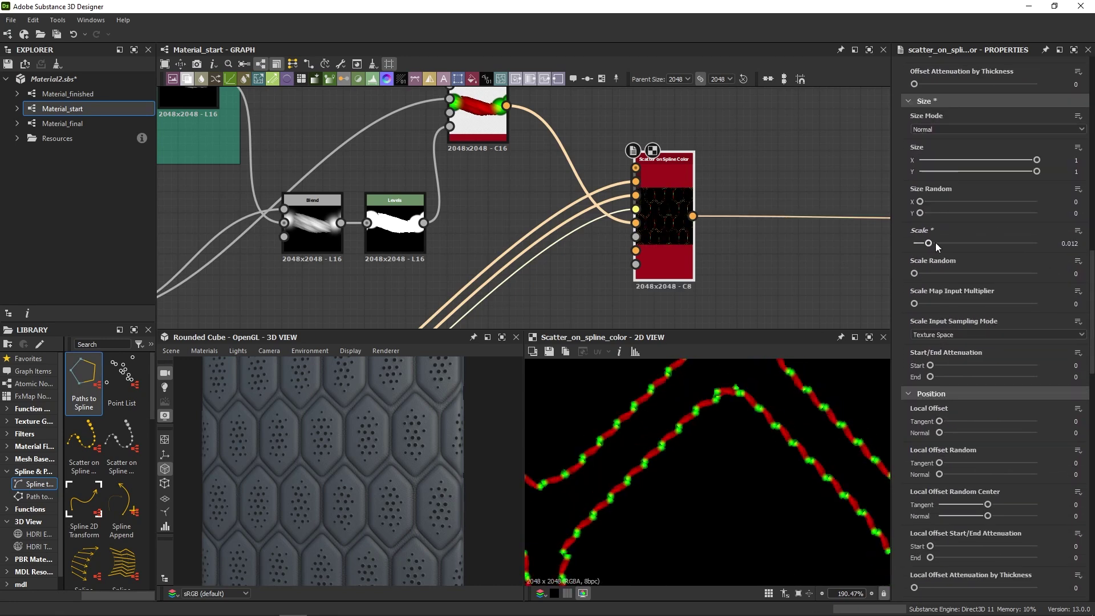
scroll(970, 190, "down", 6)
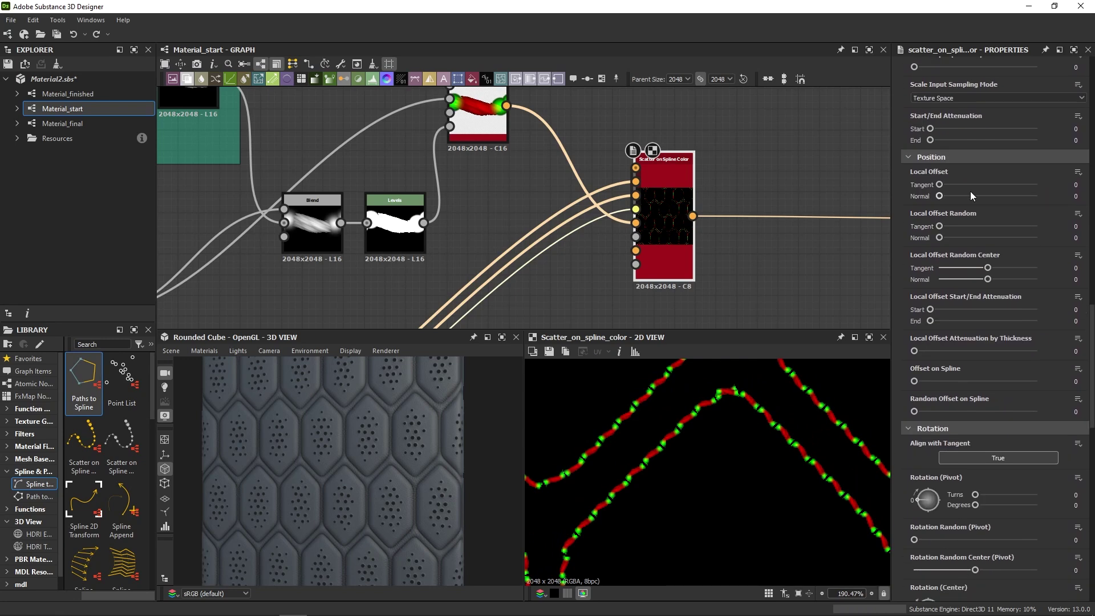
scroll(971, 486, "down", 3)
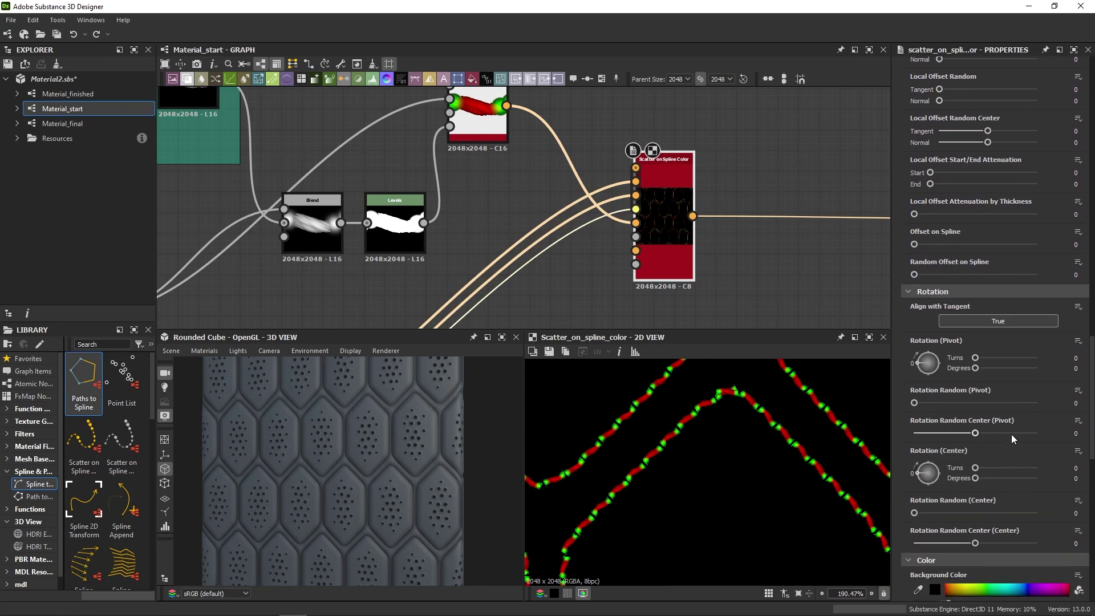
scroll(1012, 434, "down", 3)
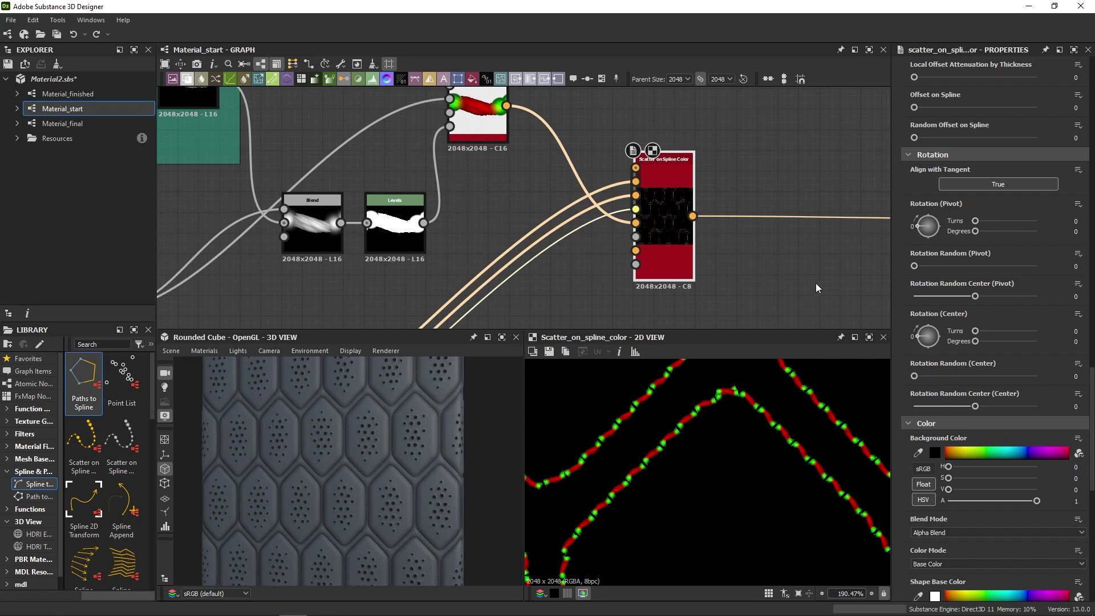
Step: Display the G output of RGBA Split in the 2D view for the adjusted scatter
scroll(813, 283, "down", 3)
middle_click_drag(812, 282, 641, 185)
left_click_drag(736, 181, 602, 174)
scroll(621, 159, "up", 5)
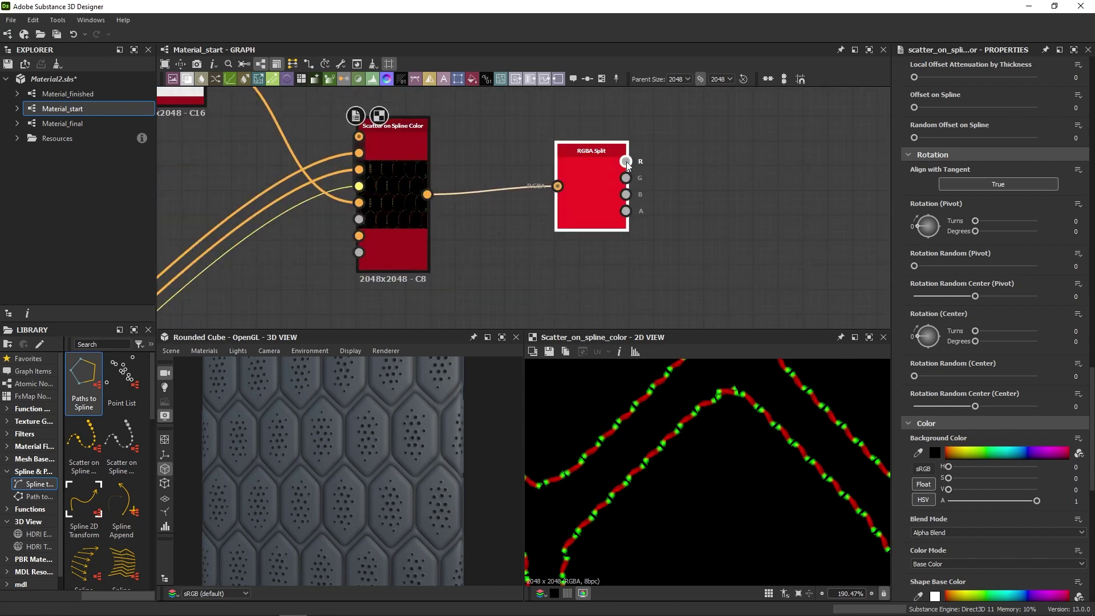
left_click(626, 179)
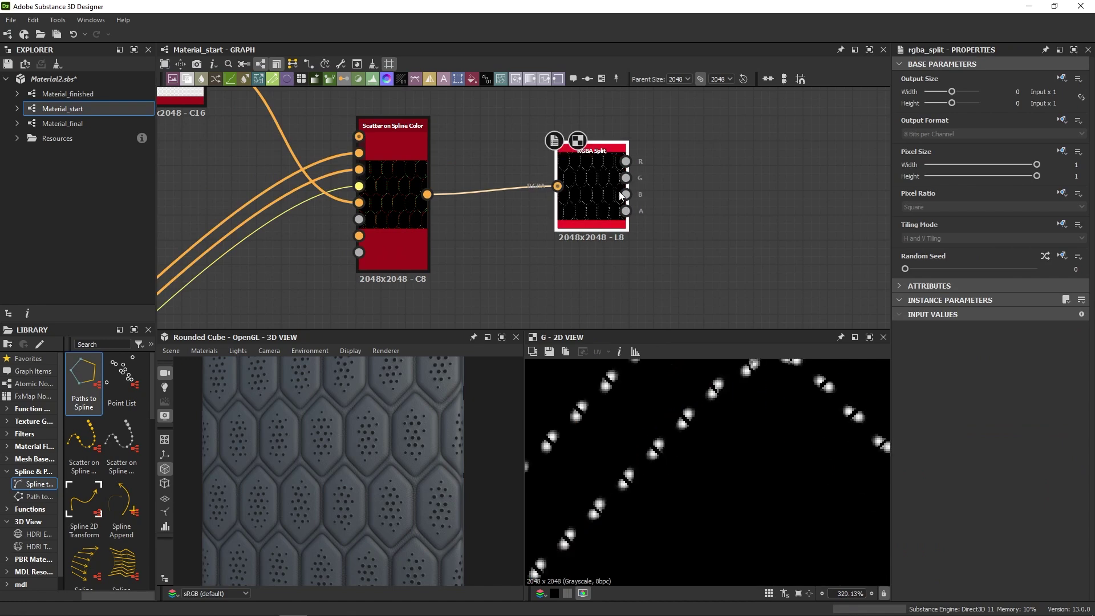
Step: Connect the G output of RGBA Split to the first Blur HQ Grayscale node and examine the punctures on the 3D model
left_click(626, 179)
scroll(625, 179, "down", 5)
middle_click_drag(626, 182, 594, 157)
scroll(618, 194, "down", 4)
scroll(643, 190, "up", 5)
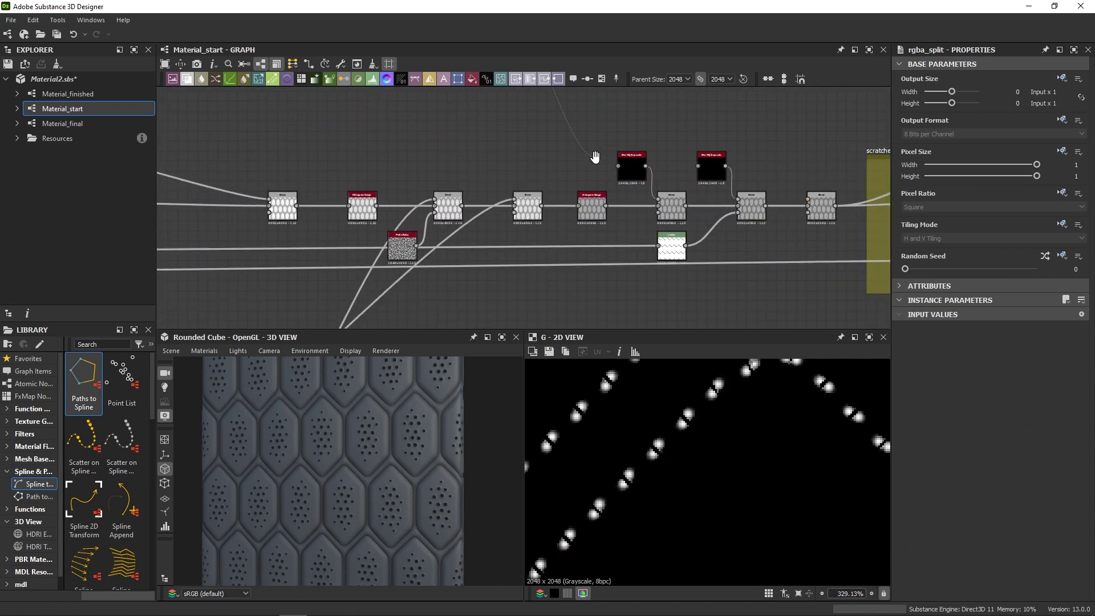
scroll(595, 156, "up", 3)
left_click_drag(632, 161, 631, 159)
scroll(352, 475, "up", 10)
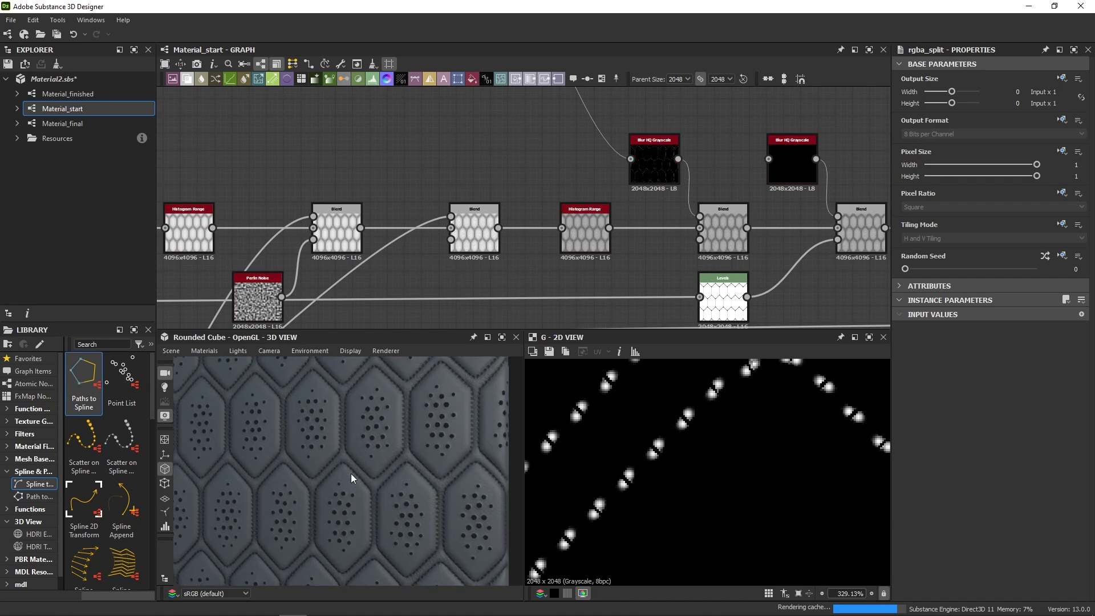
scroll(378, 472, "down", 3)
mouse_move(378, 471)
left_mouse_down()
mouse_move(396, 464)
mouse_move(378, 455)
mouse_move(428, 467)
mouse_move(382, 459)
mouse_move(411, 472)
left_mouse_up()
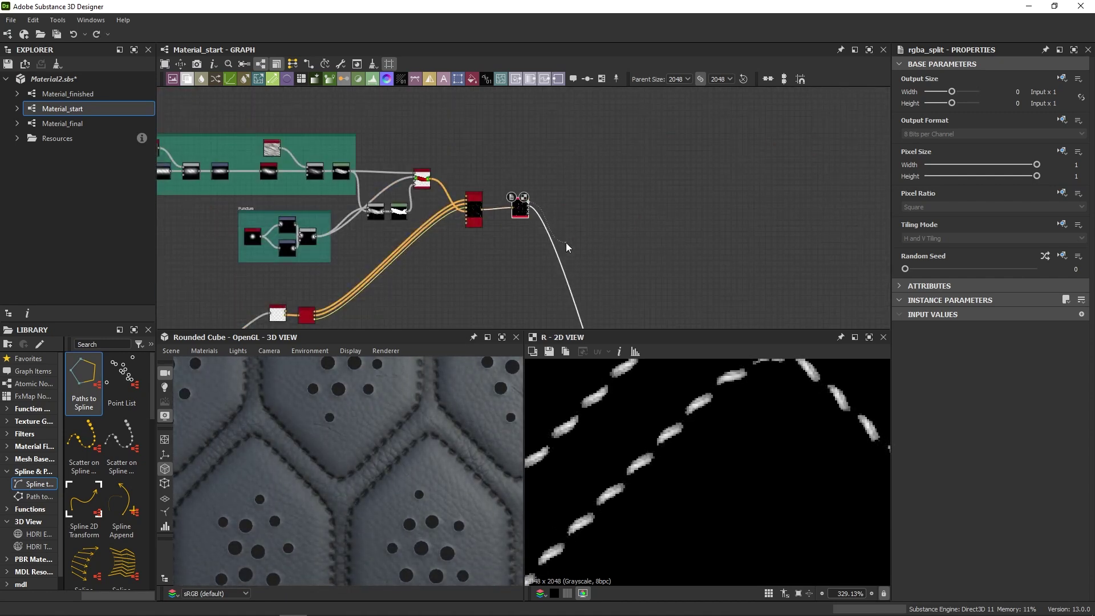
Step: Connect the R output of RGBA Split to the first input of the Blend before the scratches frame, and examine the stitches in 3D
middle_click_drag(567, 237, 573, 58)
scroll(530, 195, "up", 4)
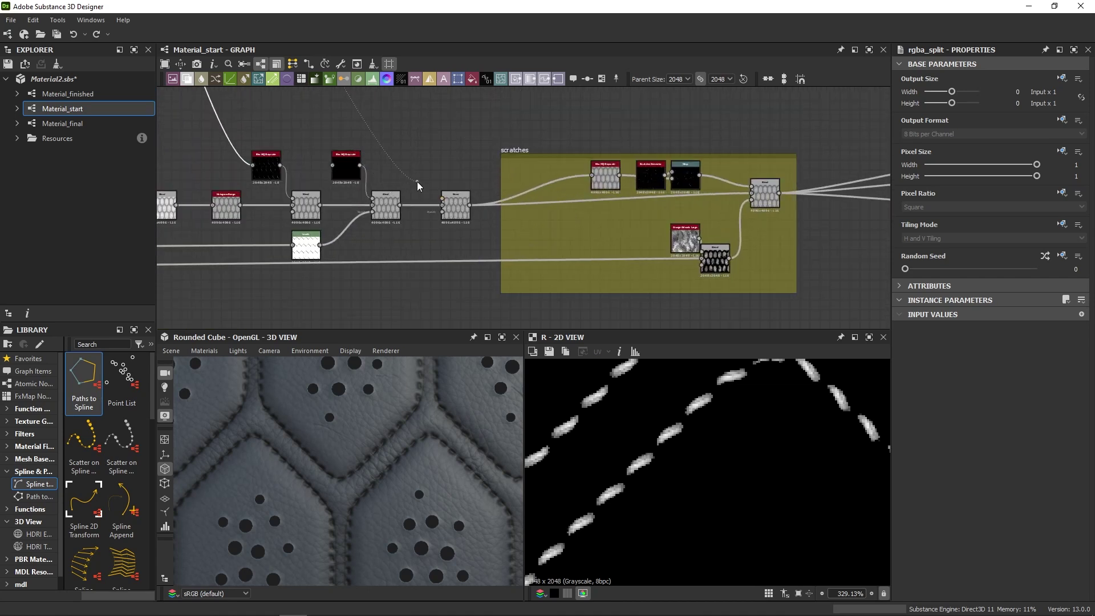
left_click(444, 200)
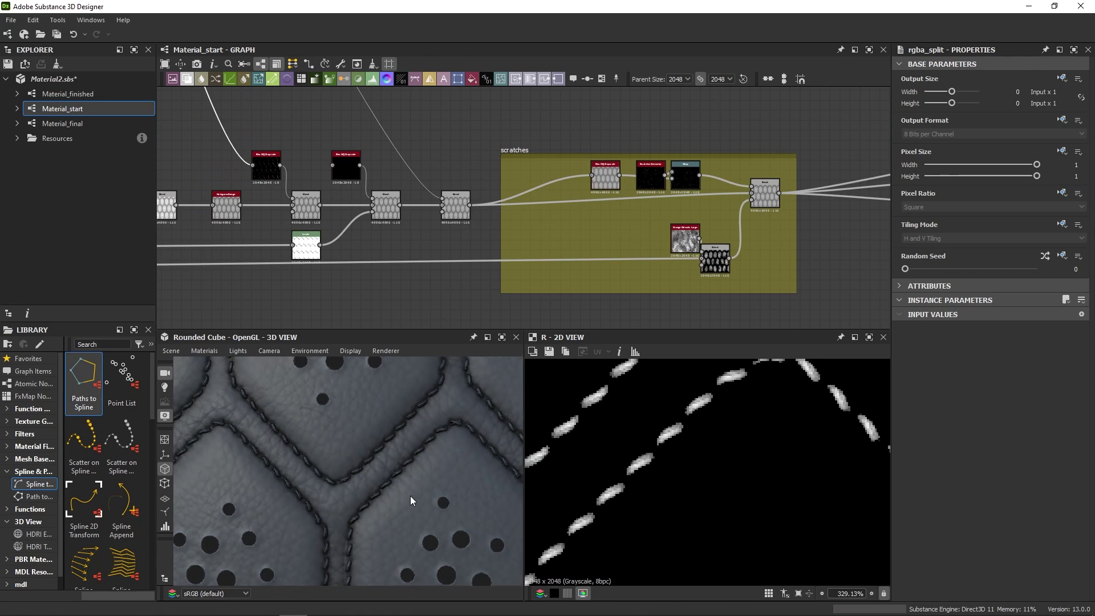
scroll(423, 494, "down", 5)
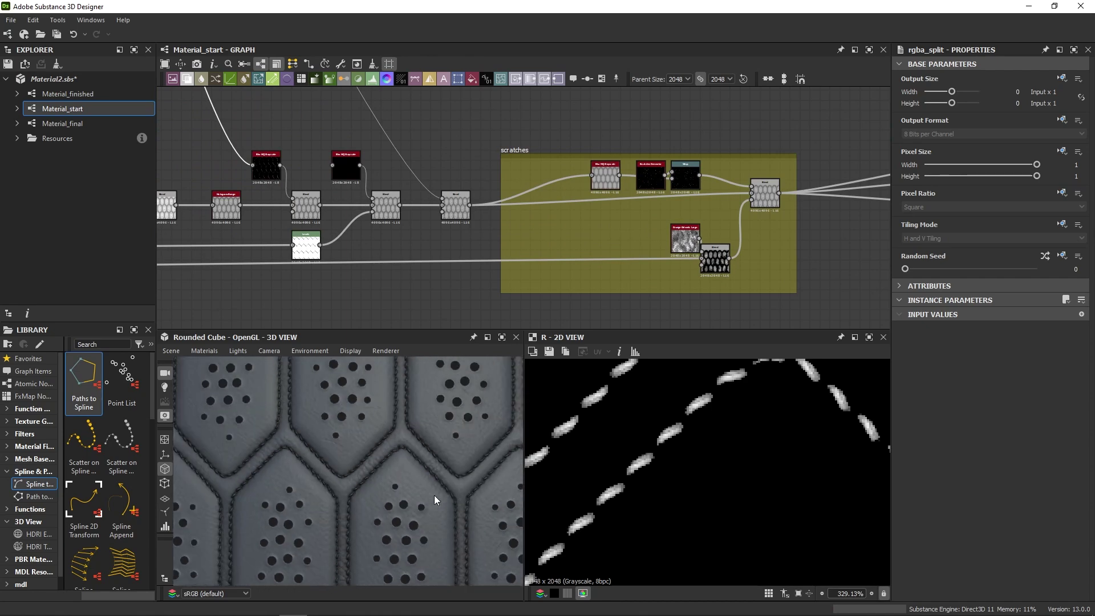
mouse_move(433, 495)
left_mouse_down()
mouse_move(419, 491)
mouse_move(446, 494)
left_mouse_up()
scroll(446, 494, "up", 3)
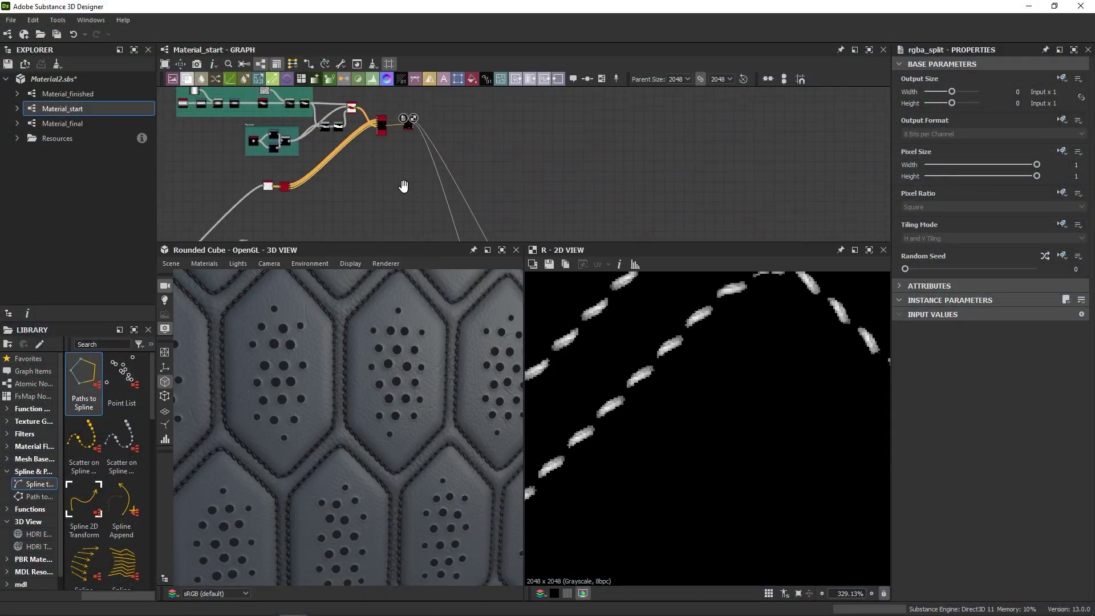
Step: Add a Scatter on Spline Grayscale node and connect the three Paths to Spline outputs to its spline inputs
key("space")
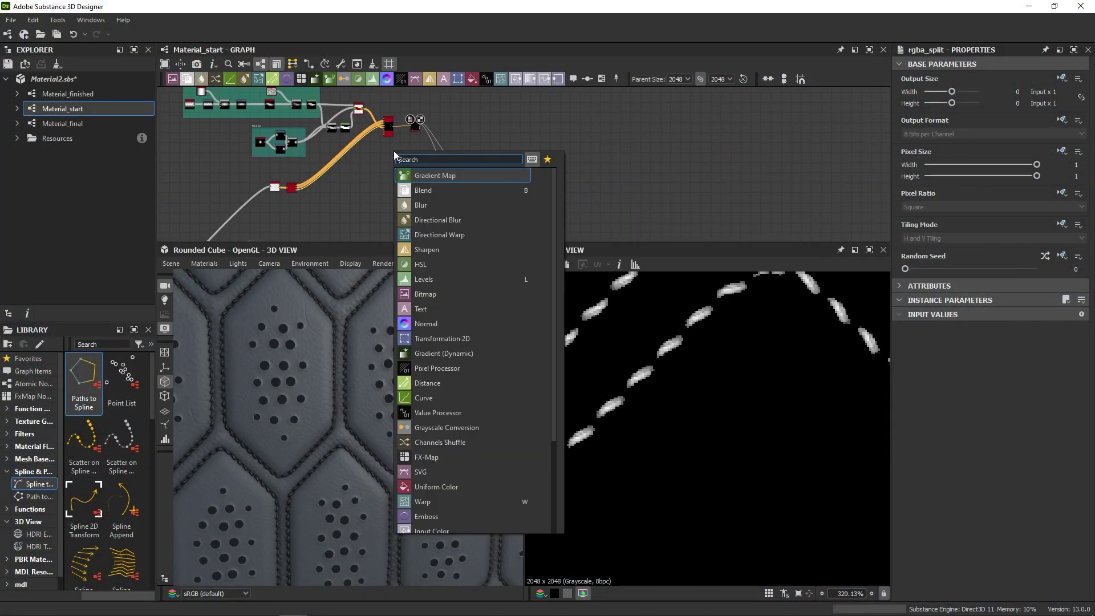
type("scat")
left_click(450, 190)
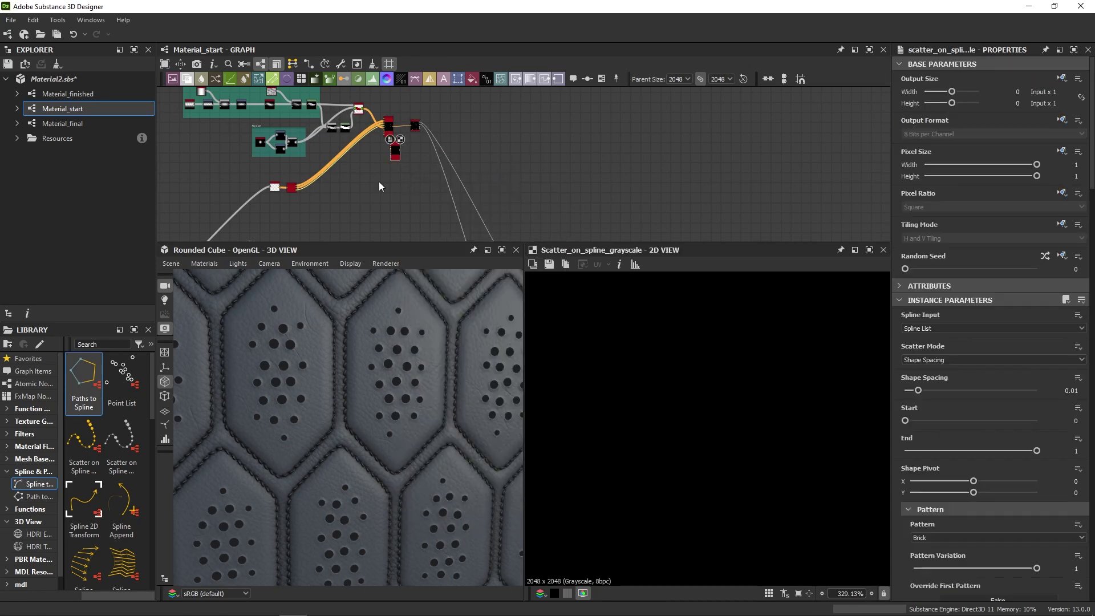
scroll(319, 183, "up", 3)
left_click_drag(328, 161, 519, 173)
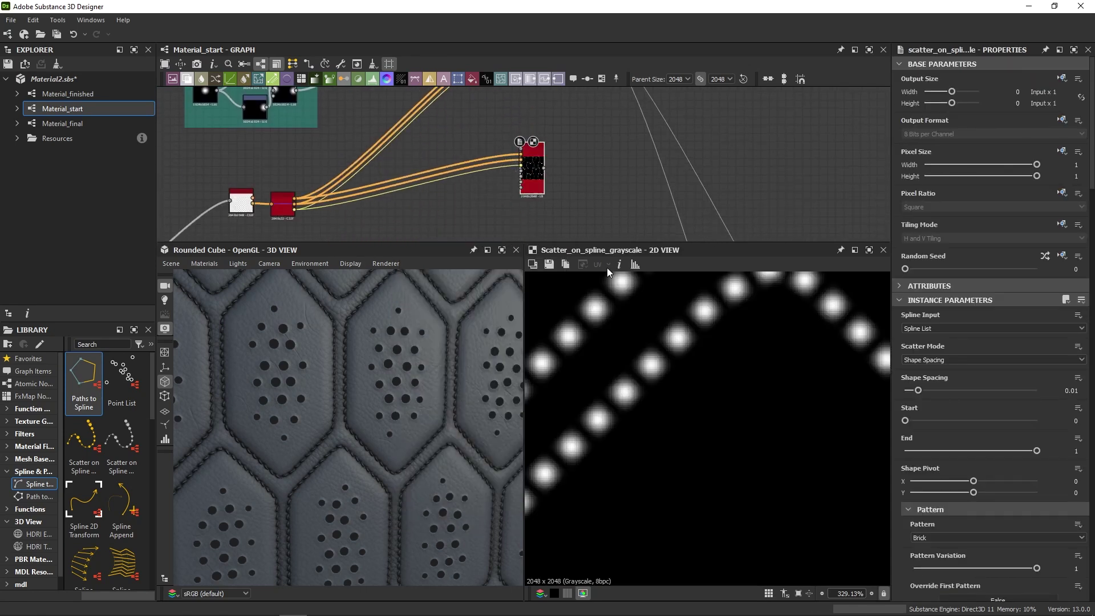
scroll(631, 312, "down", 4)
scroll(642, 337, "down", 1)
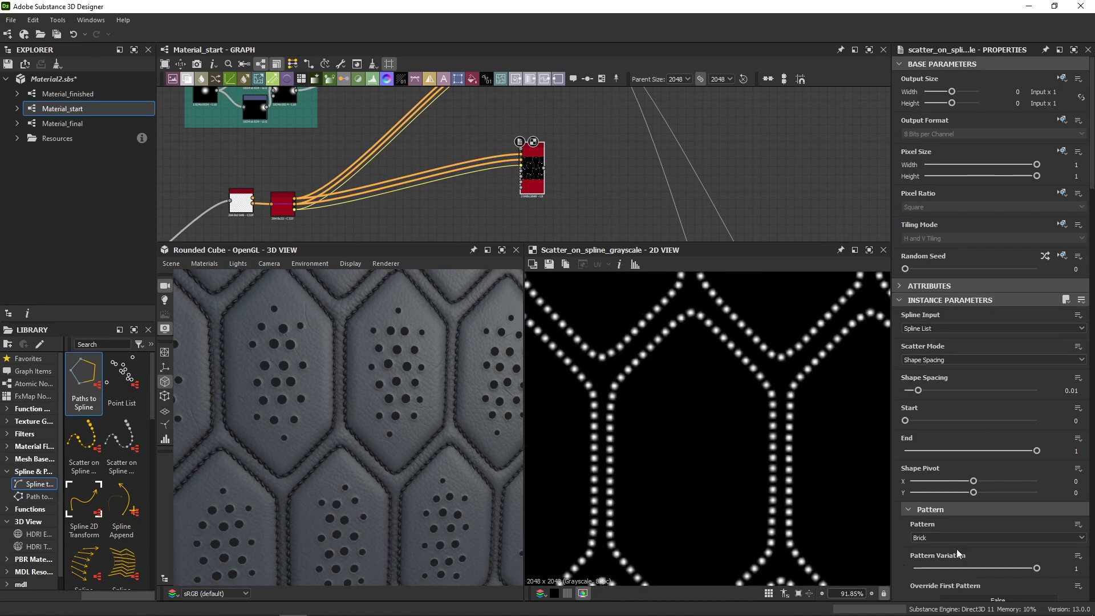
Step: Set the Scatter on Spline Grayscale Pattern to Bell and its Size Y to 3
left_click(970, 538)
left_click(944, 476)
scroll(957, 490, "down", 3)
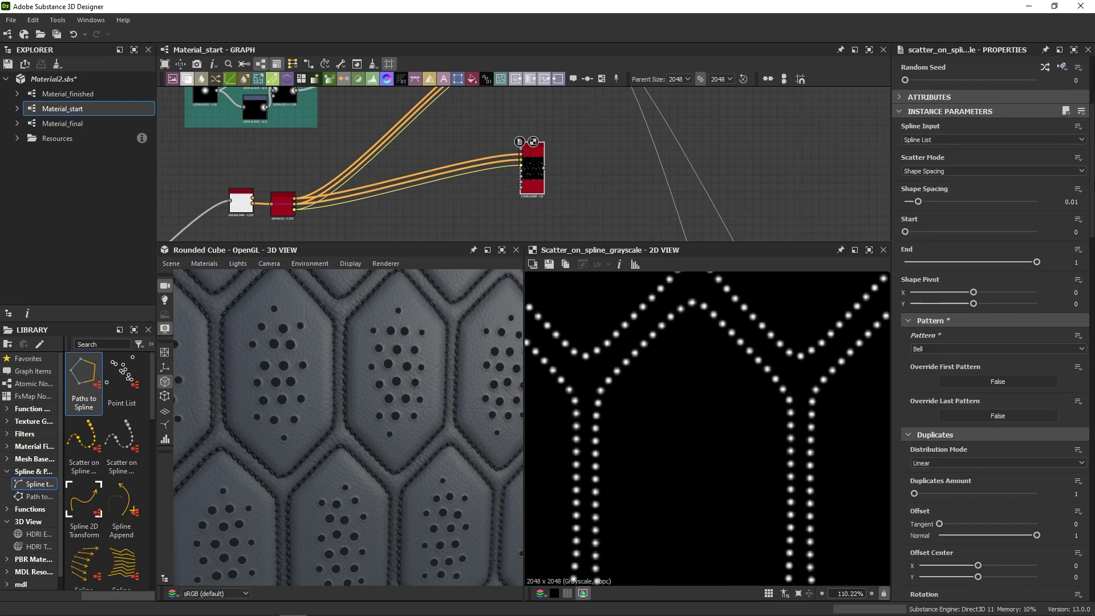
scroll(958, 491, "down", 8)
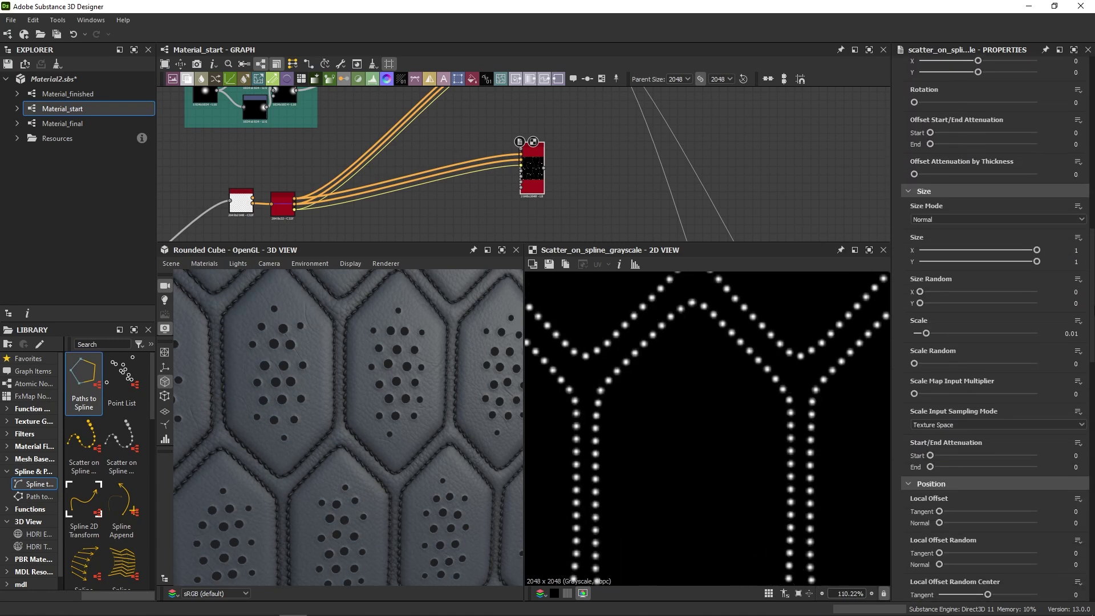
double_click(1076, 258)
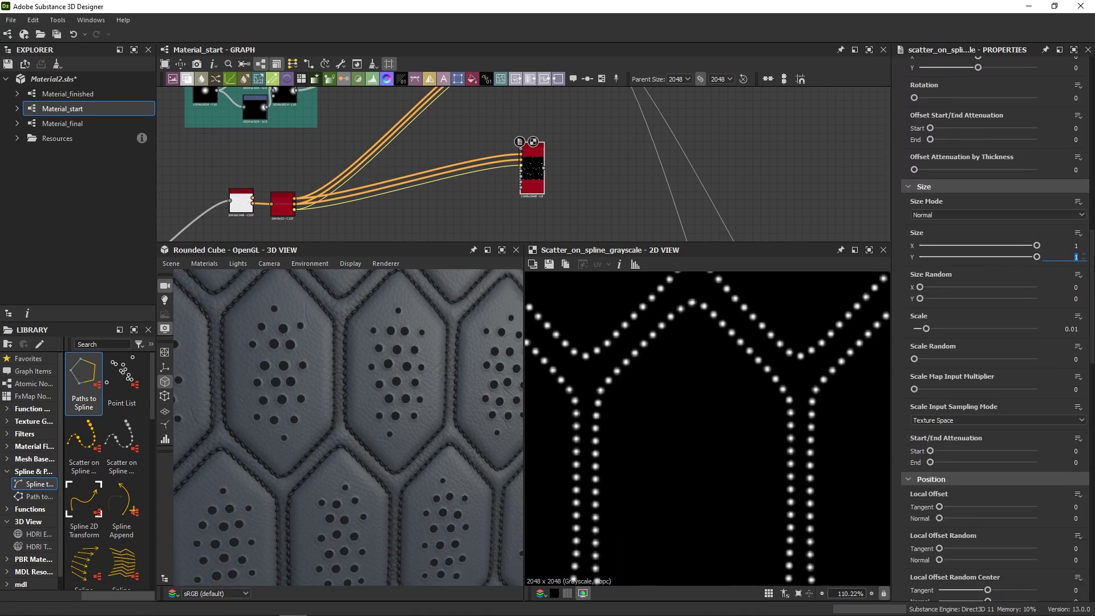
type("3")
key("Return")
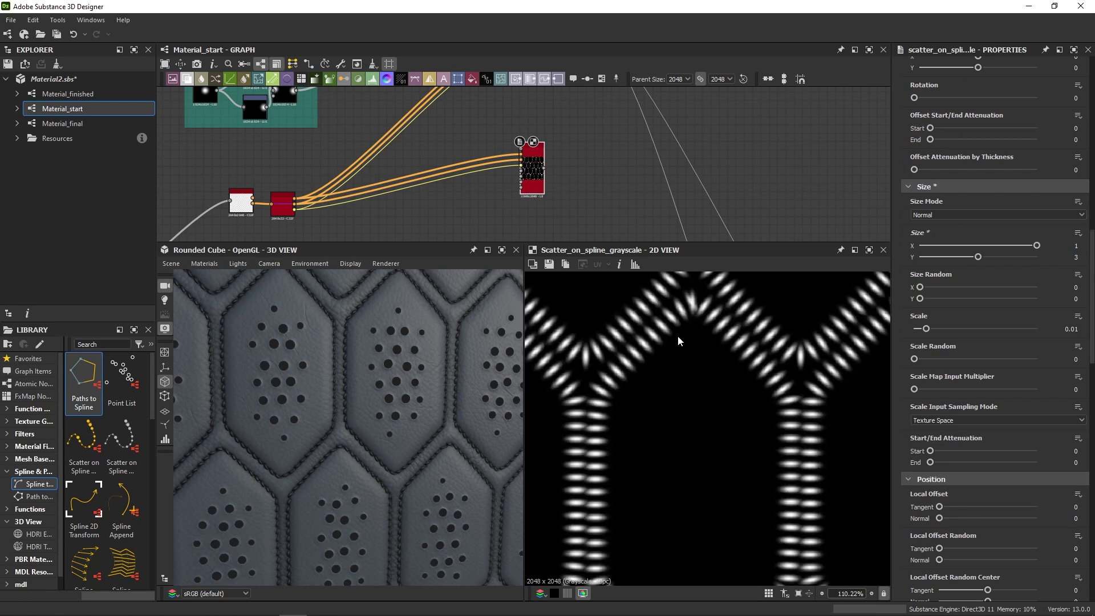
Step: Set the scatter's Local Offset Normal to -0.01, Local Offset Random Tangent to 0.02, Random Luminance to 0.48 and Mask Random to 0.31
scroll(903, 450, "down", 3)
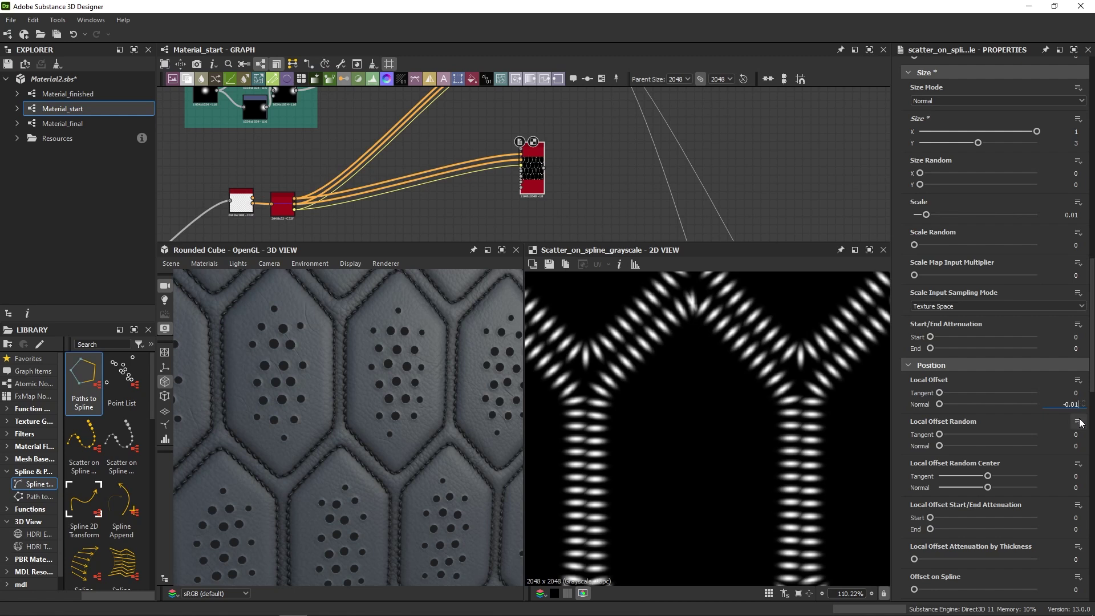
key("Return")
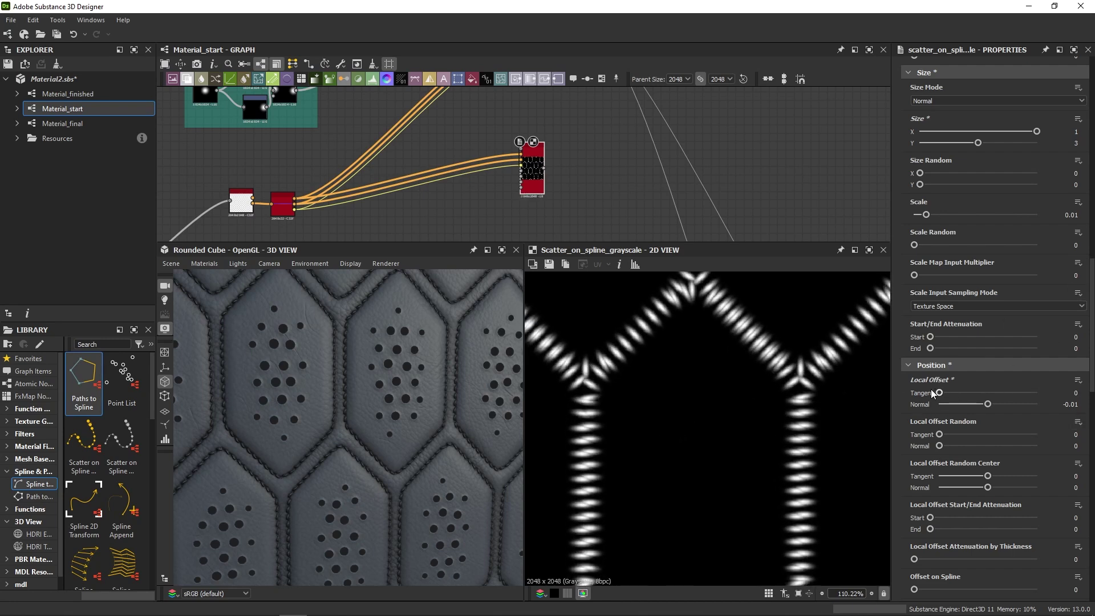
left_click_drag(940, 435, 974, 451)
scroll(930, 468, "down", 10)
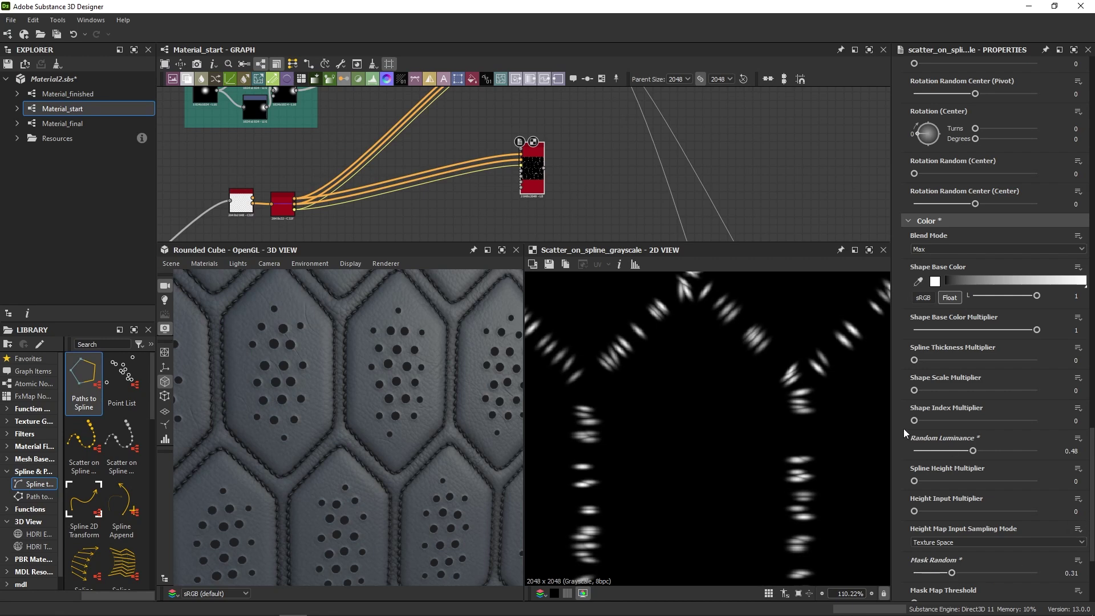
Step: Set the scatter's Scale to 0.017, Scale Random to 0.24 and Shape Spacing to 0.019
scroll(901, 407, "up", 10)
scroll(904, 342, "up", 8)
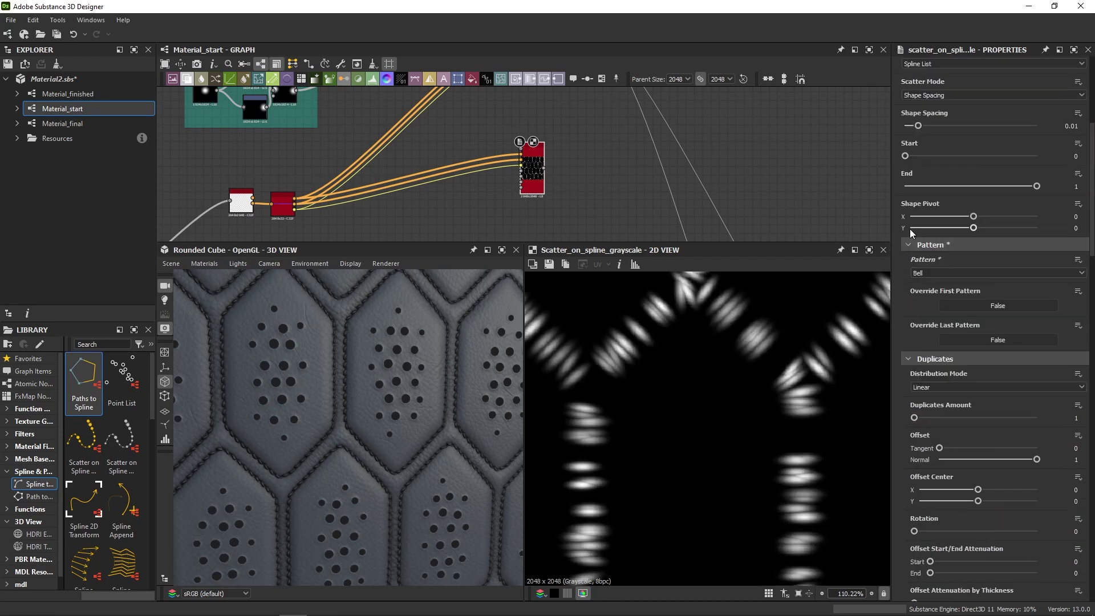
left_click_drag(919, 173, 931, 173)
scroll(700, 431, "down", 5)
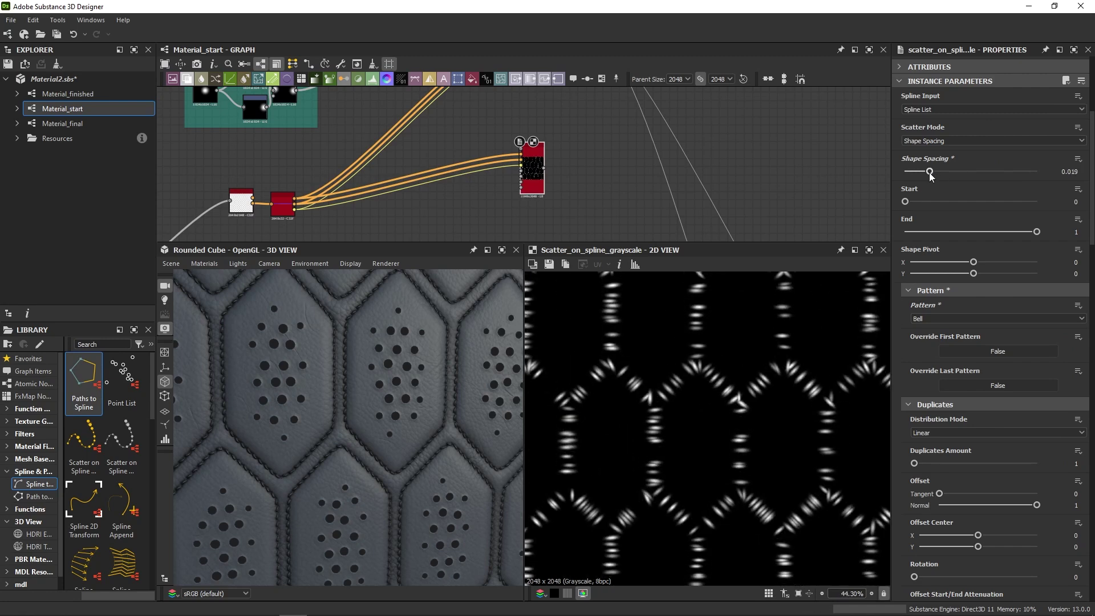
scroll(943, 207, "down", 10)
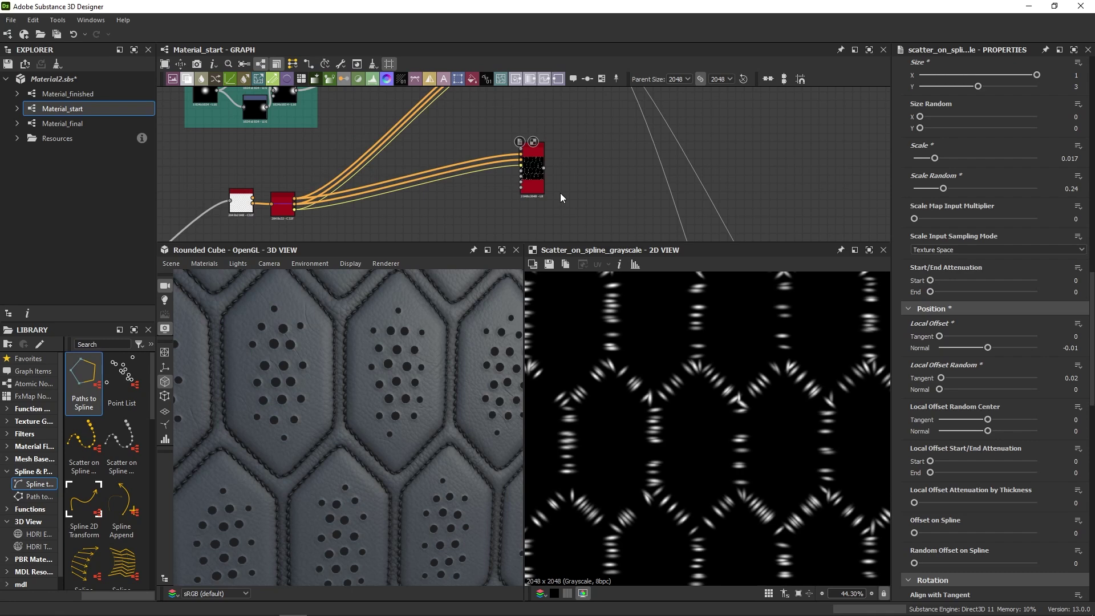
Step: Connect the Scatter on Spline Grayscale output to the second Blur HQ Grayscale node and examine the seam creases in 3D
left_click(543, 169)
scroll(554, 172, "down", 4)
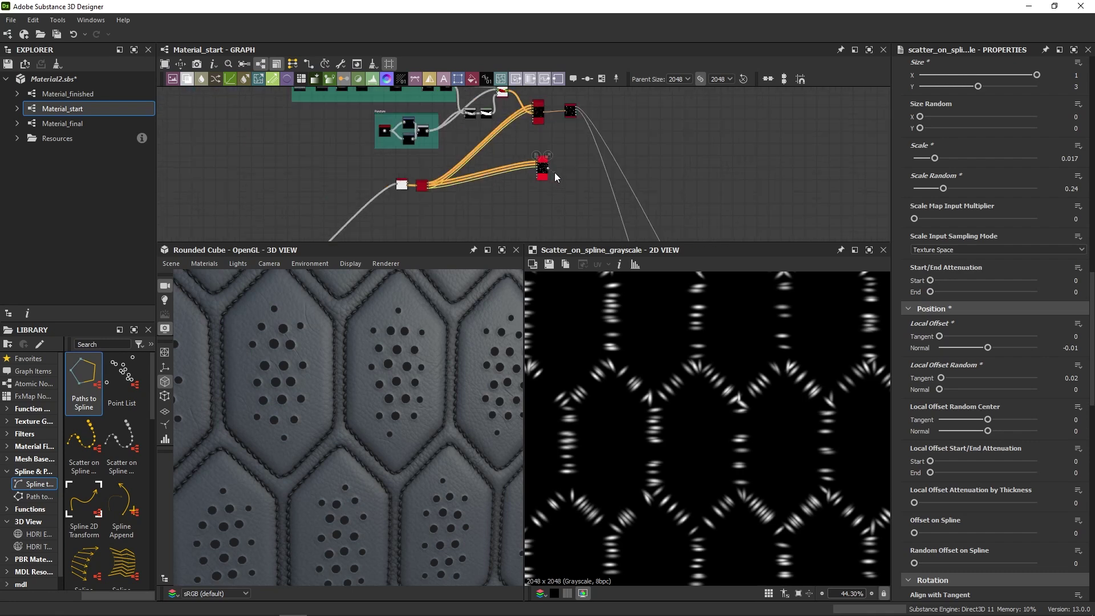
middle_click_drag(555, 172, 492, 127)
scroll(491, 126, "up", 4)
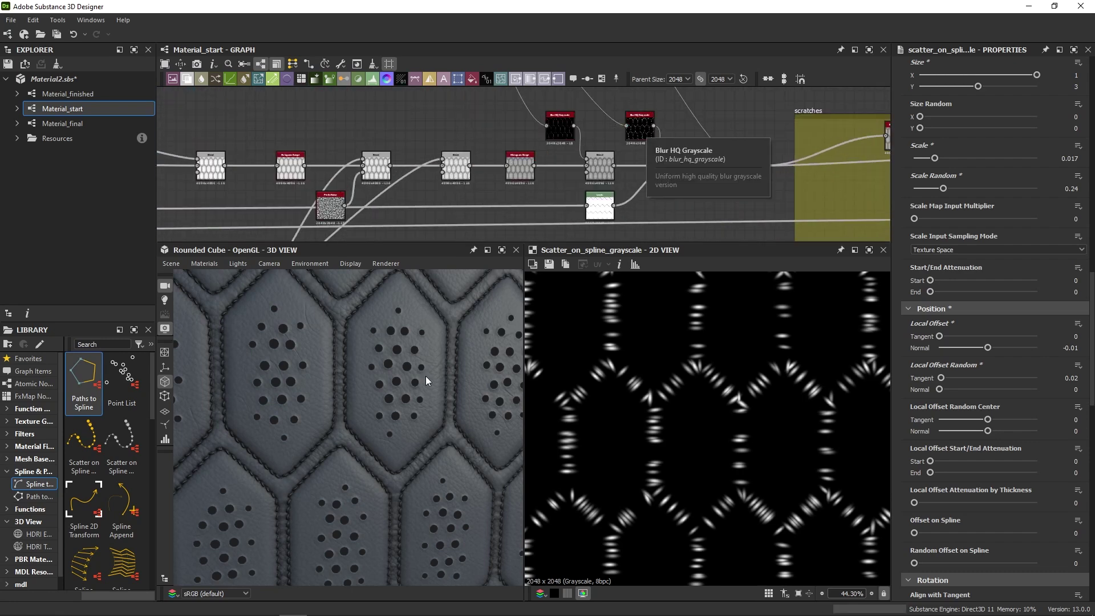
mouse_move(425, 375)
left_mouse_down()
mouse_move(406, 397)
mouse_move(405, 385)
mouse_move(381, 376)
mouse_move(348, 384)
mouse_move(394, 399)
mouse_move(333, 400)
mouse_move(345, 406)
left_mouse_up()
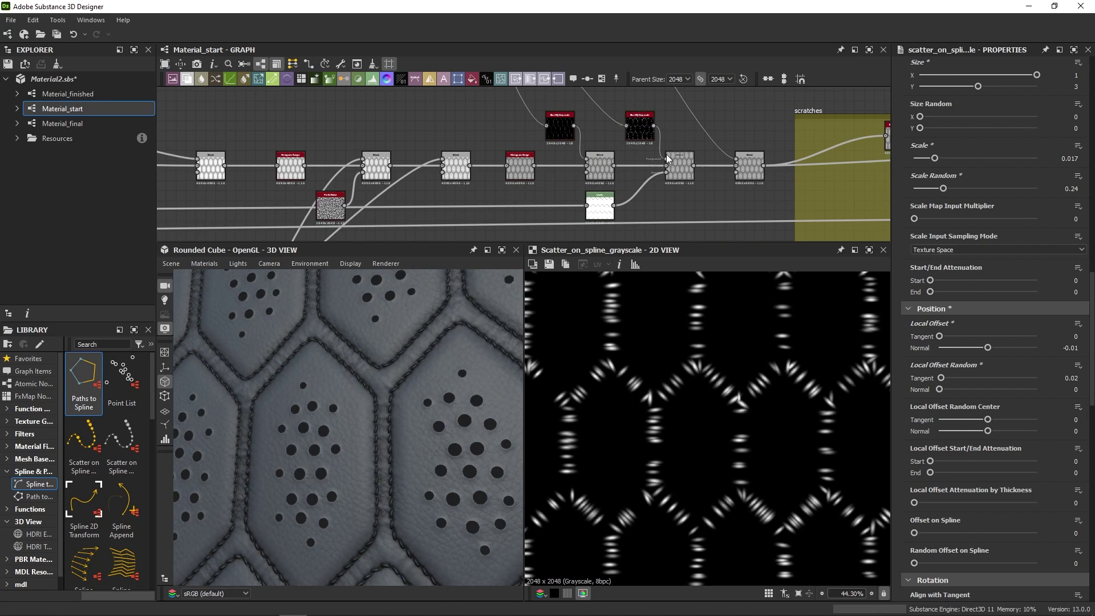
Step: Preview the Levels node that masks the creases Blend and examine where its input comes from in the graph
double_click(604, 215)
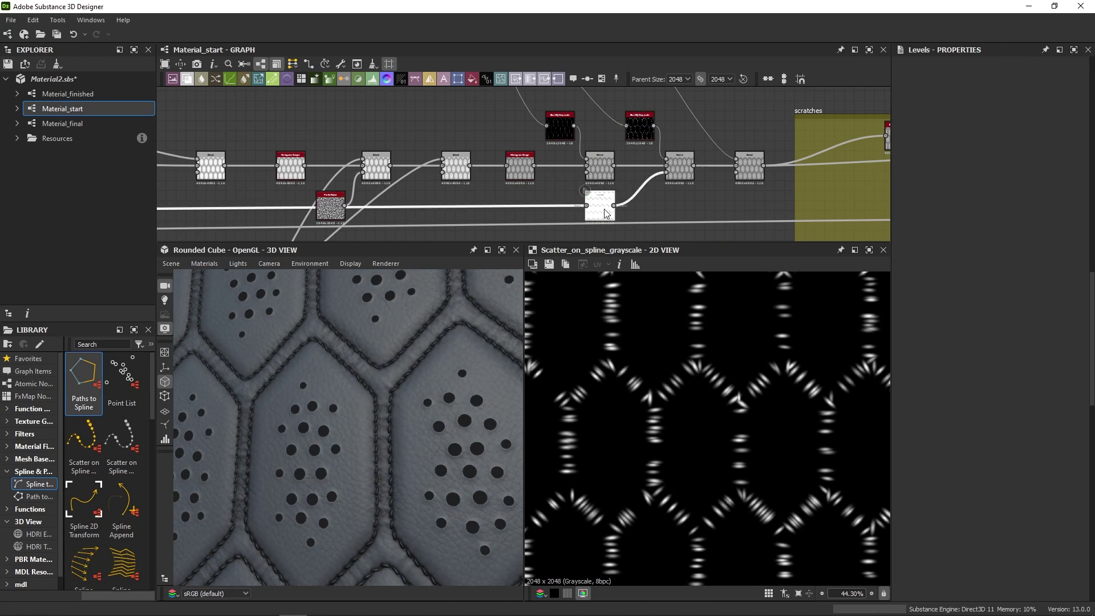
scroll(690, 194, "up", 3)
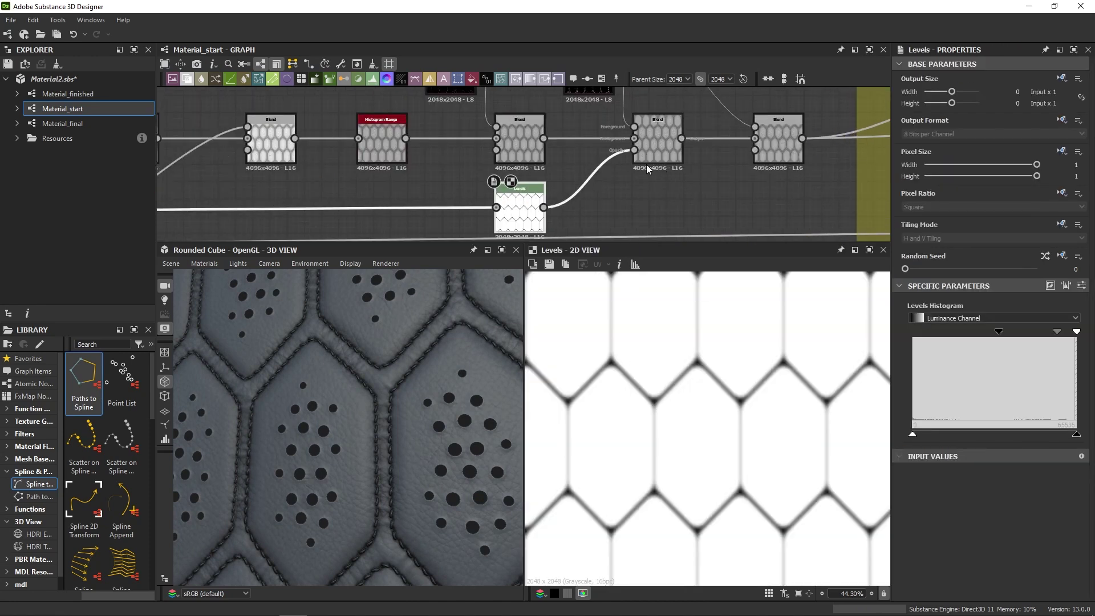
scroll(607, 405, "up", 2)
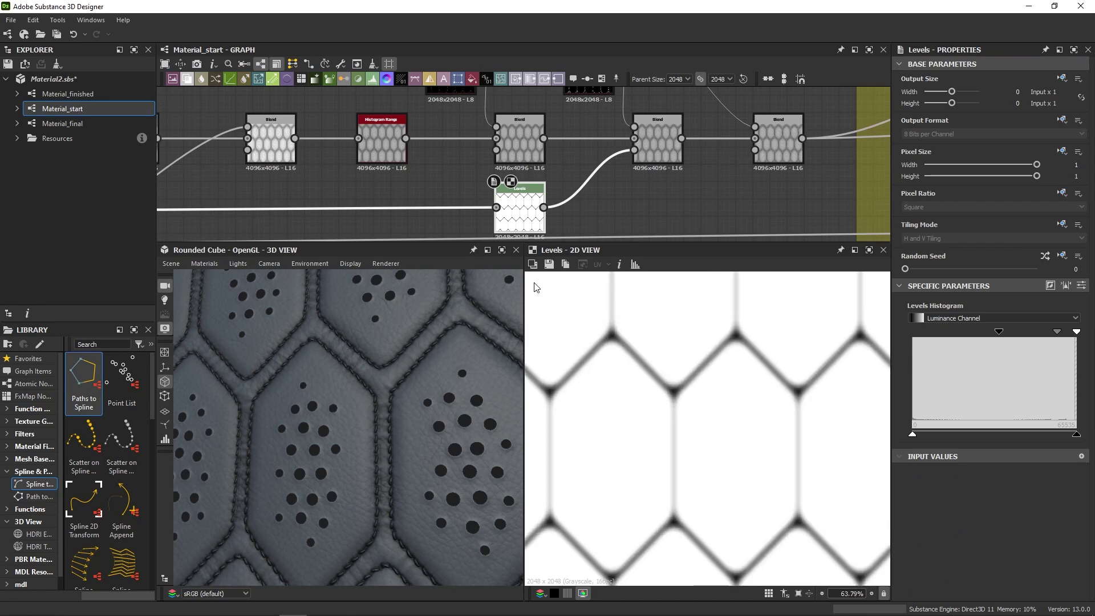
scroll(516, 218, "down", 9)
middle_click_drag(381, 236, 502, 215)
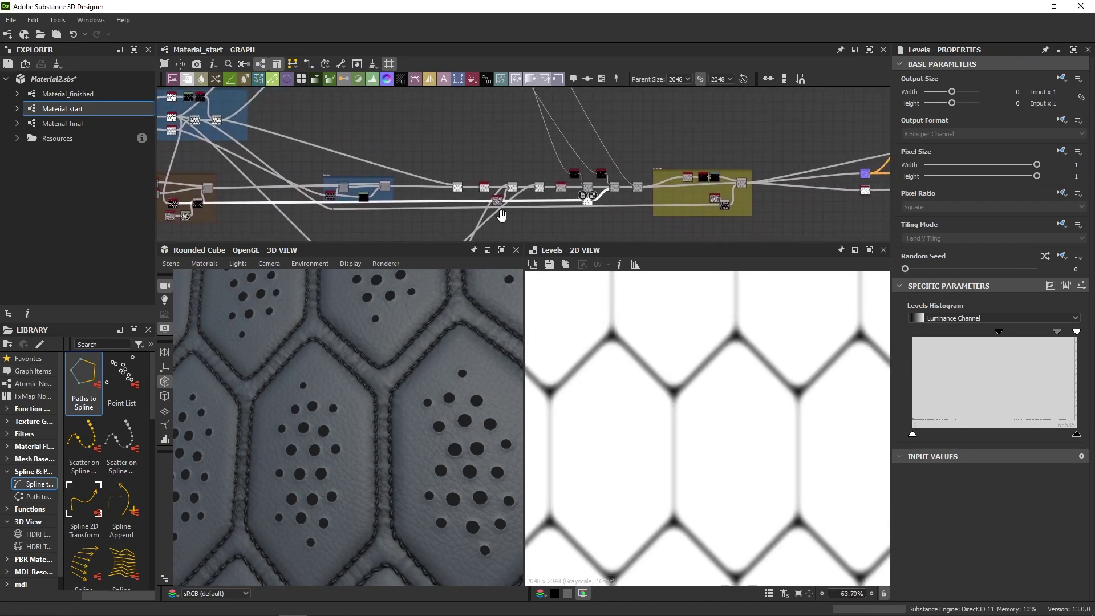
Step: Set the Random Seed of the Cells 4 node in the Pattern2 frame to 4 and increase its Disorder
scroll(371, 453, "down", 5)
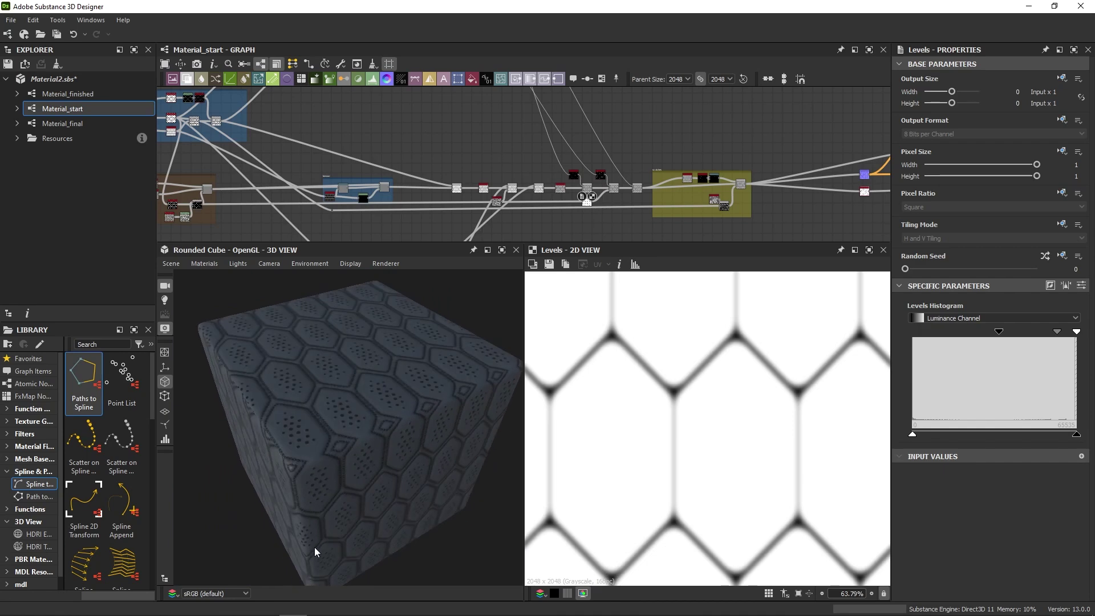
left_click_drag(314, 546, 414, 459)
scroll(512, 465, "up", 3)
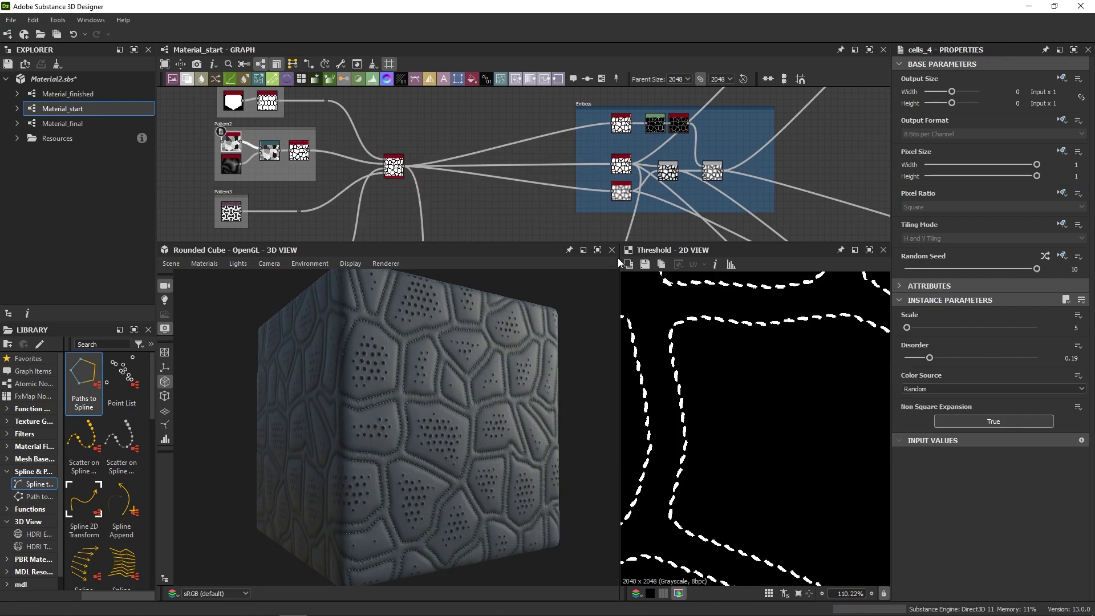
left_click(960, 269)
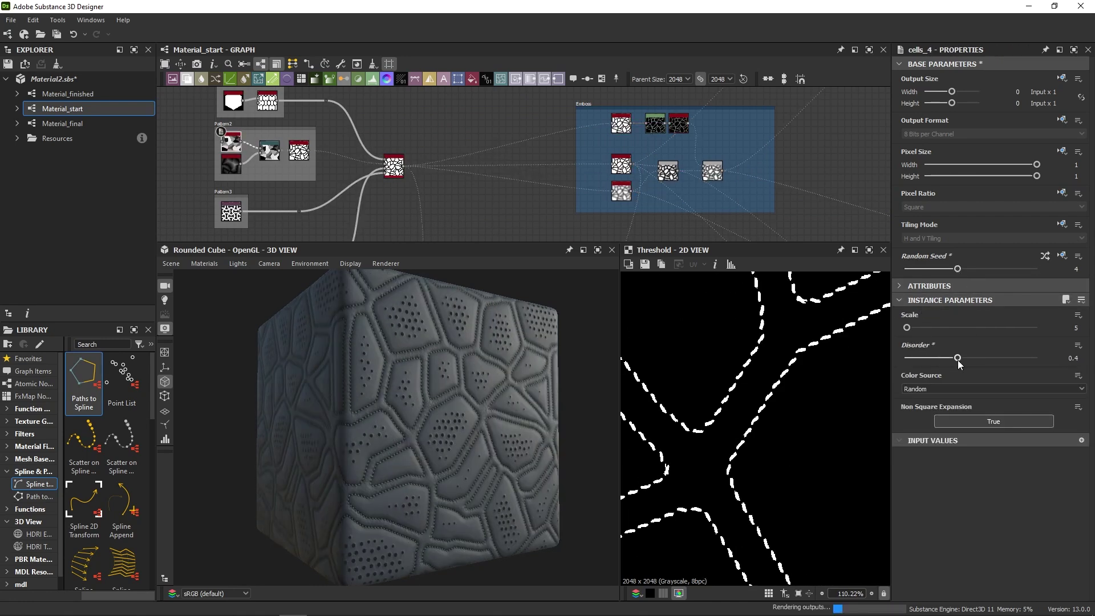
left_click_drag(958, 361, 975, 365)
Step: Try Input Selection 3 on the Multi Switch Grayscale node, inspecting the seams on the cube, and set the selection to 1
left_click(393, 166)
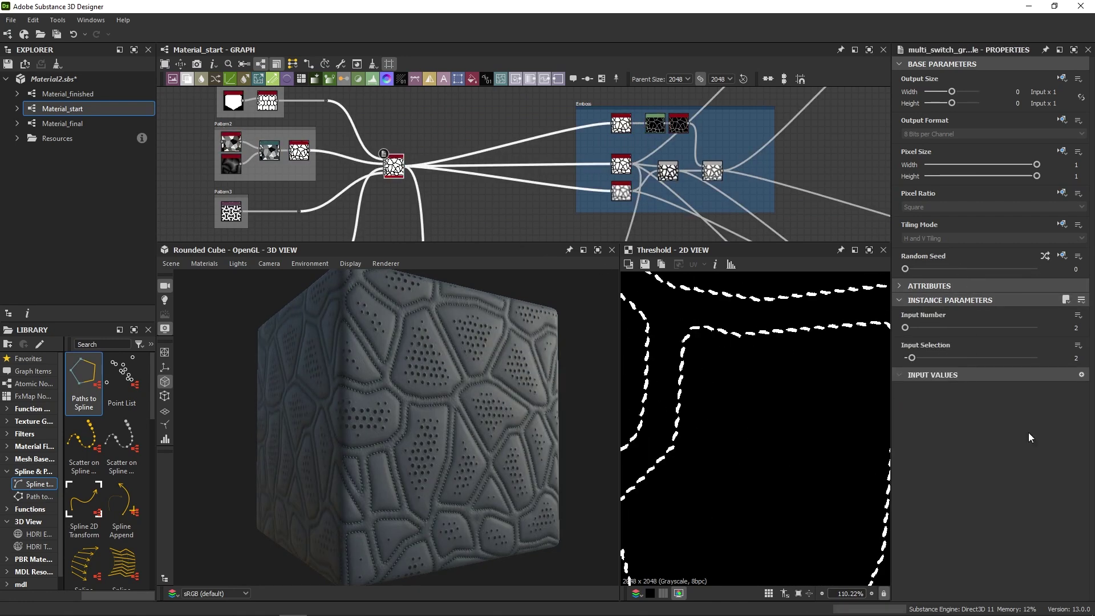
left_click(919, 359)
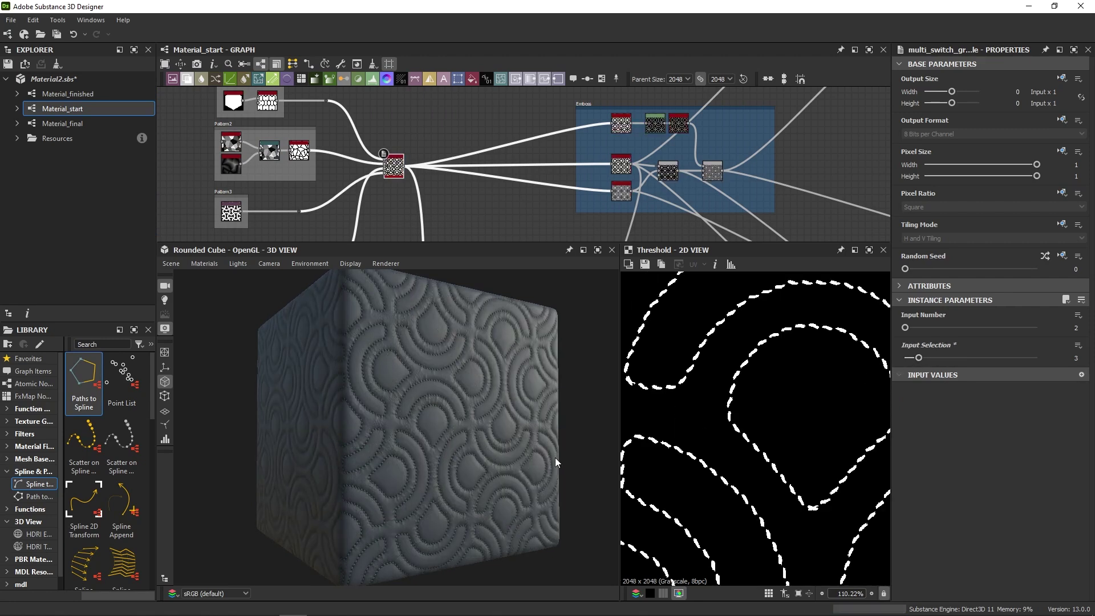
scroll(388, 450, "up", 6)
left_click_drag(386, 450, 416, 452)
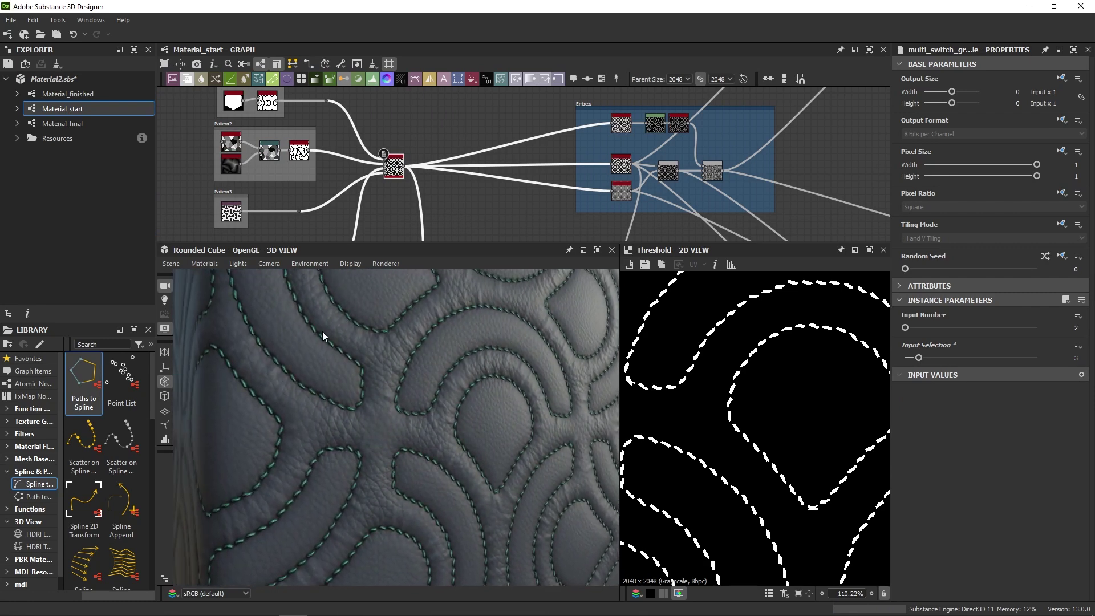
left_click(906, 357)
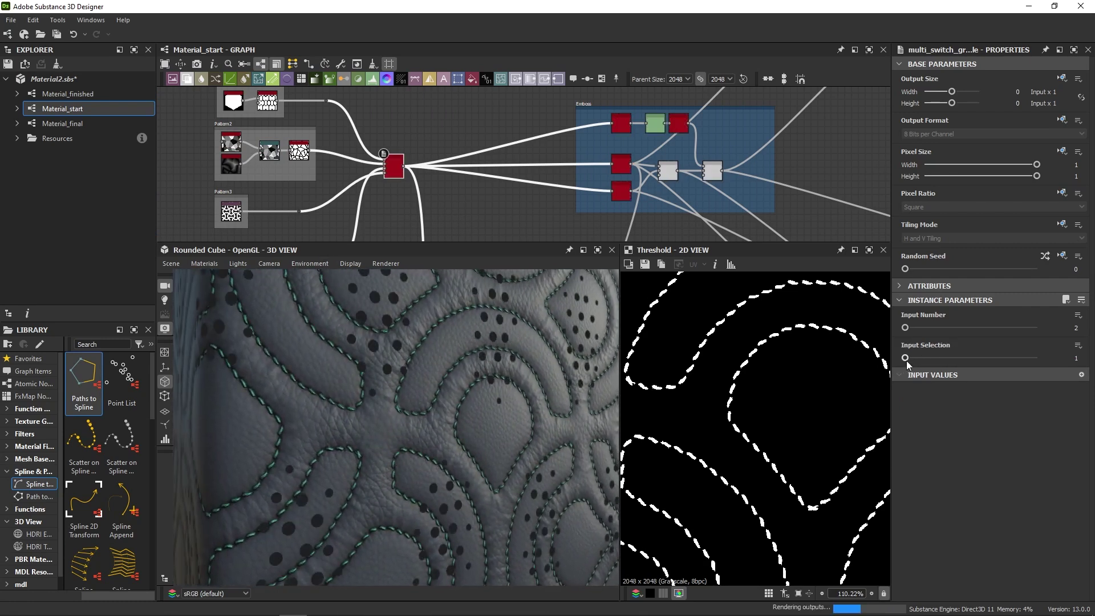